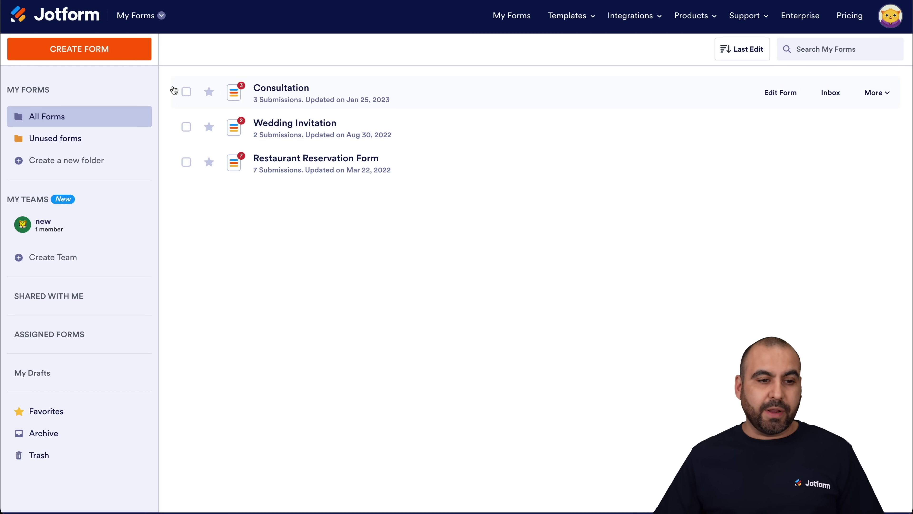
Step: Create a new Jotform form from the Feedback Form template found by searching 'feedback'
click(118, 54)
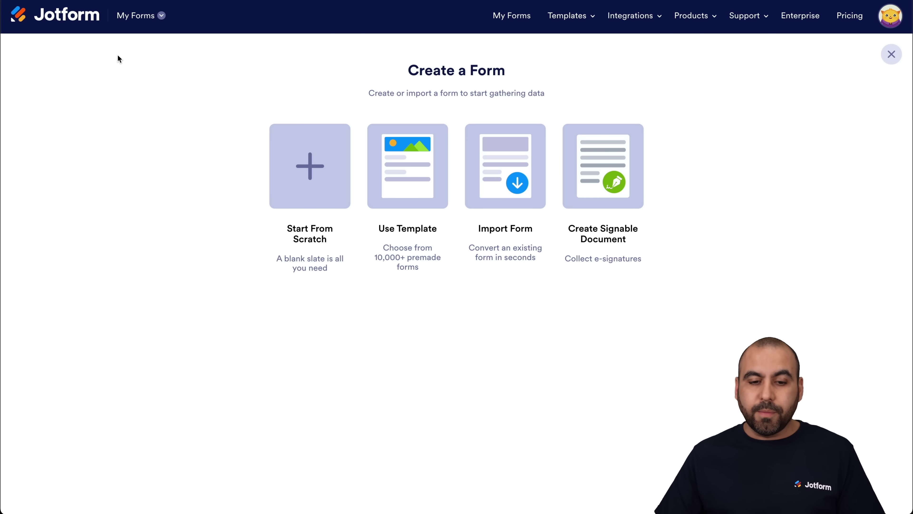
click(422, 163)
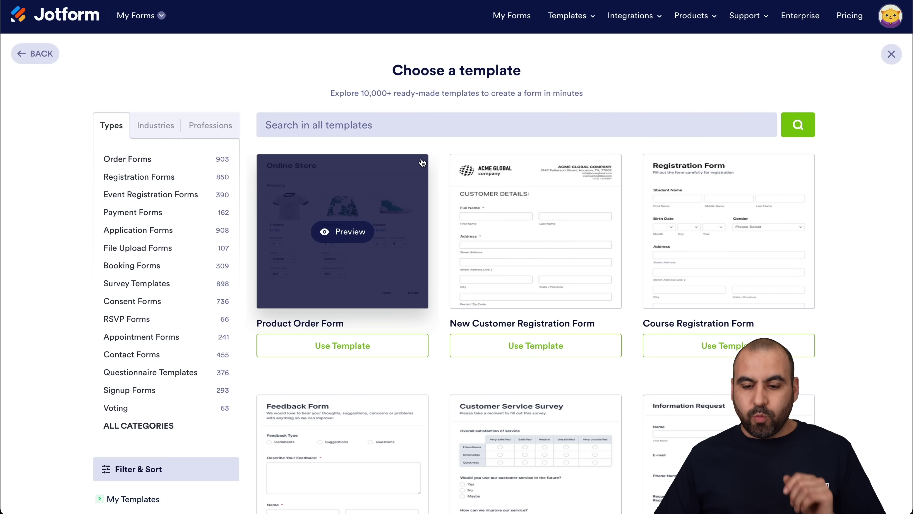
click(377, 121)
text(feedback)
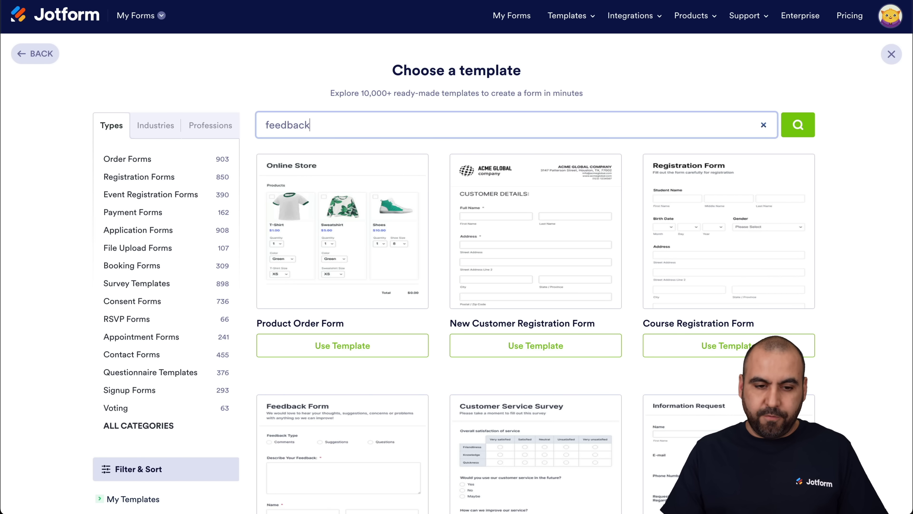
key(Return)
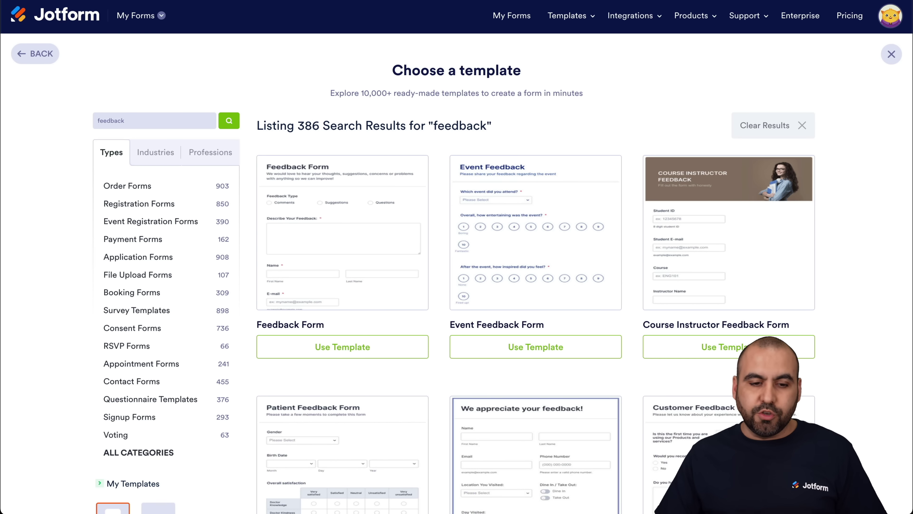
mouse_move(397, 247)
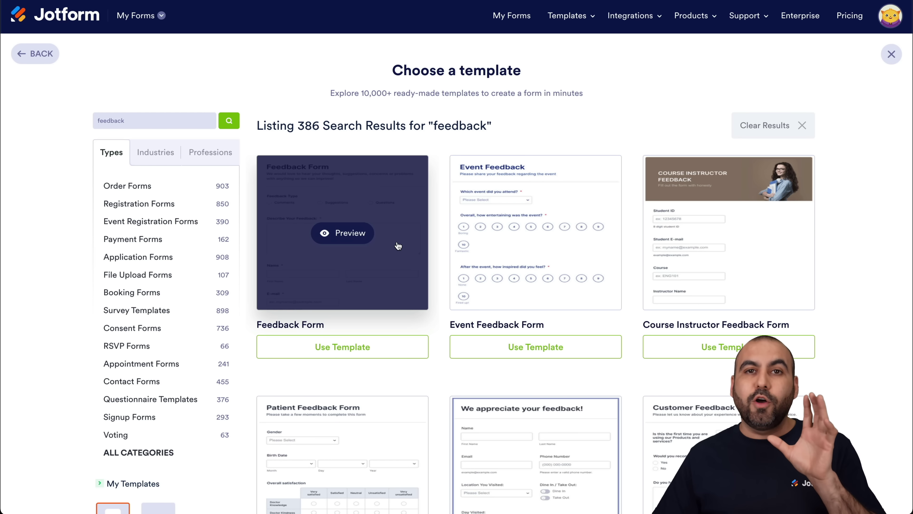
click(370, 233)
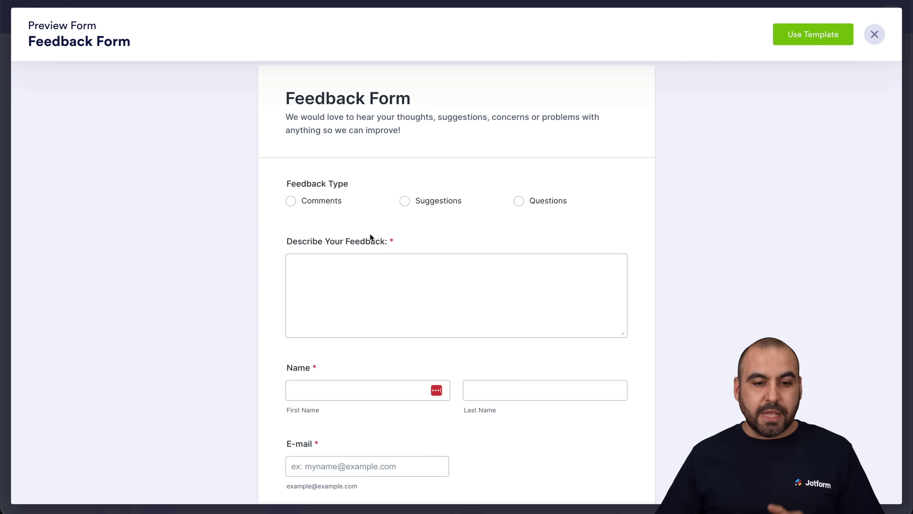
click(803, 36)
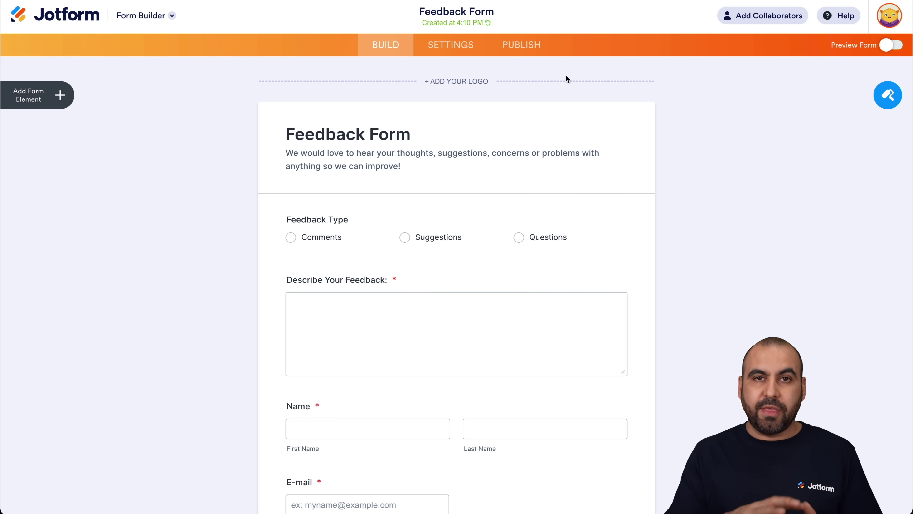
Step: Open the Feedback Form's WebHooks integration under Settings > Integrations using a 'webh' search
click(451, 45)
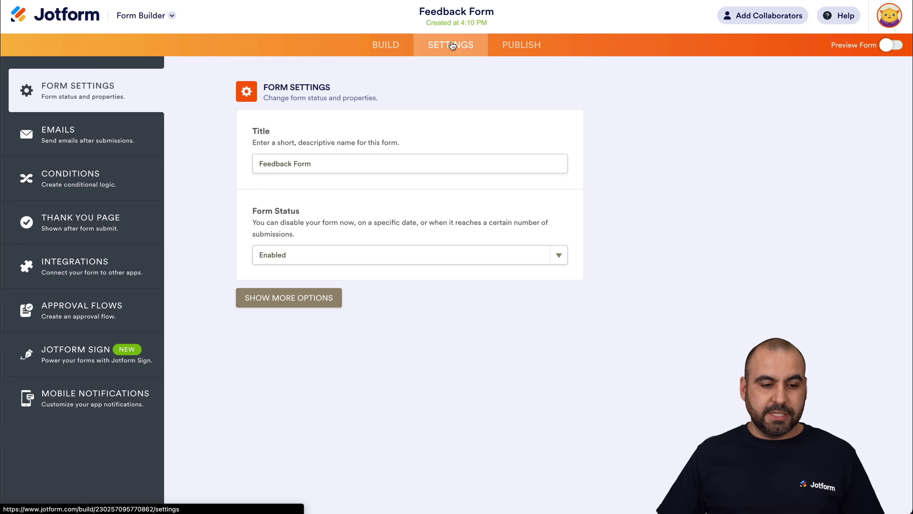
click(113, 266)
click(445, 124)
text(webh)
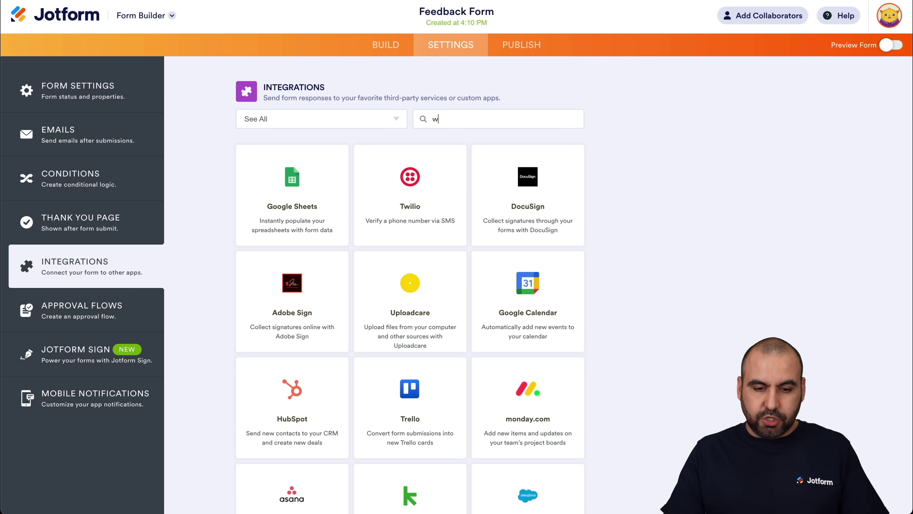
click(284, 250)
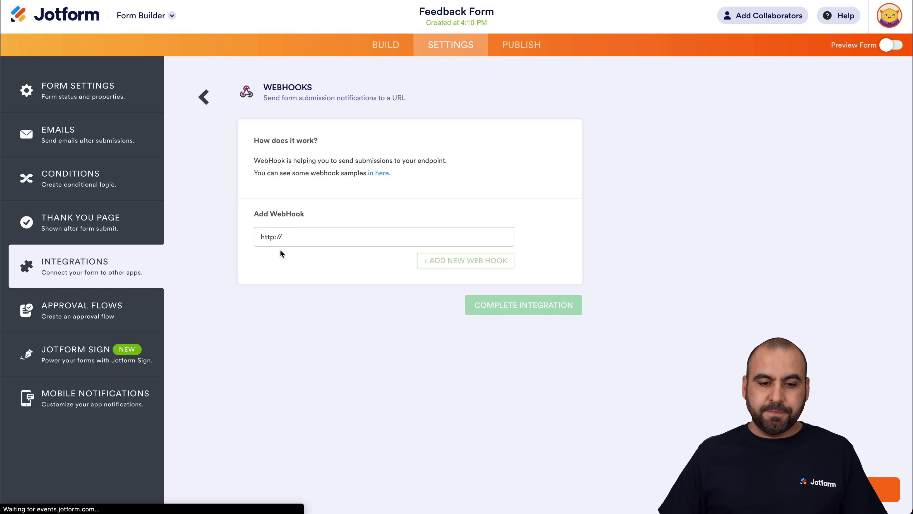
click(255, 238)
click(308, 273)
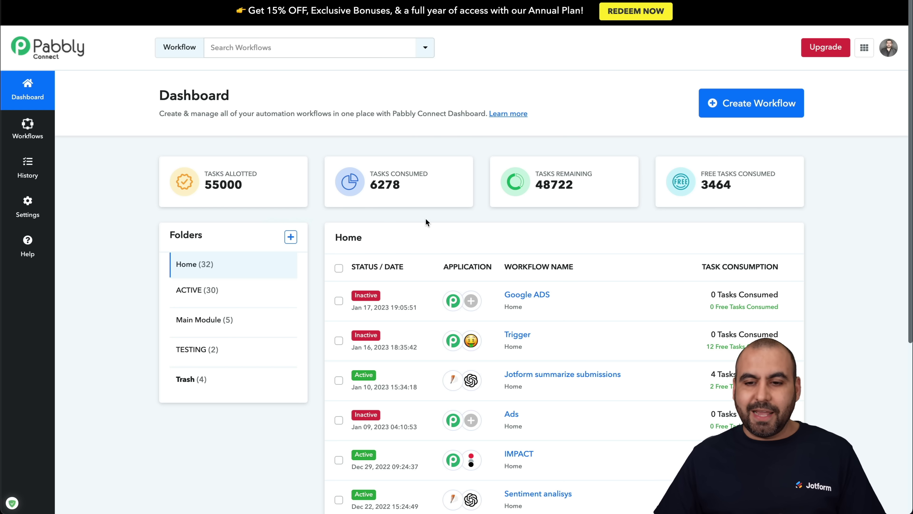
Step: Create a new Pabbly Connect workflow named 'Jotform with AI'
click(747, 108)
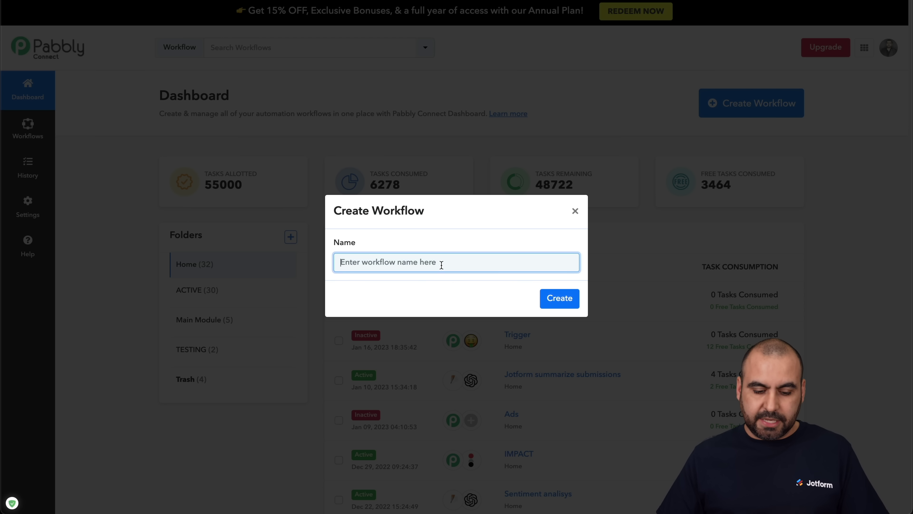
text(Jotform with AI)
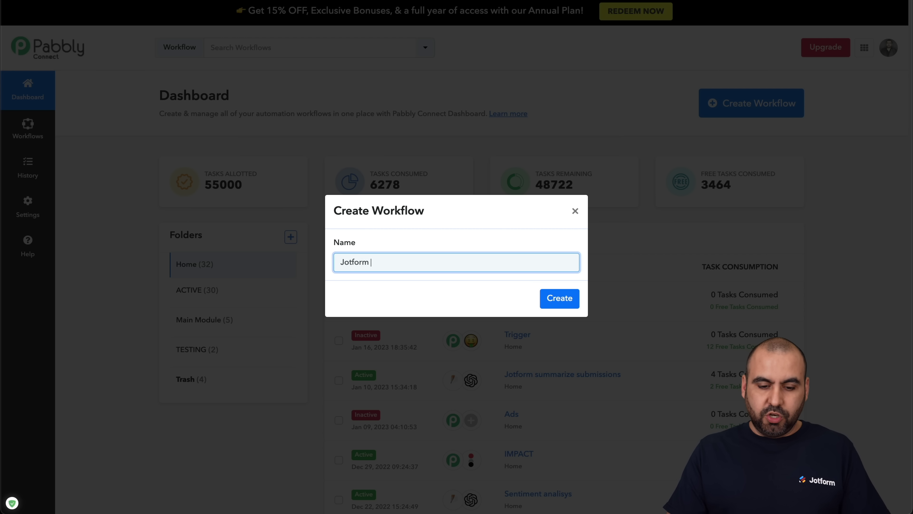
click(568, 298)
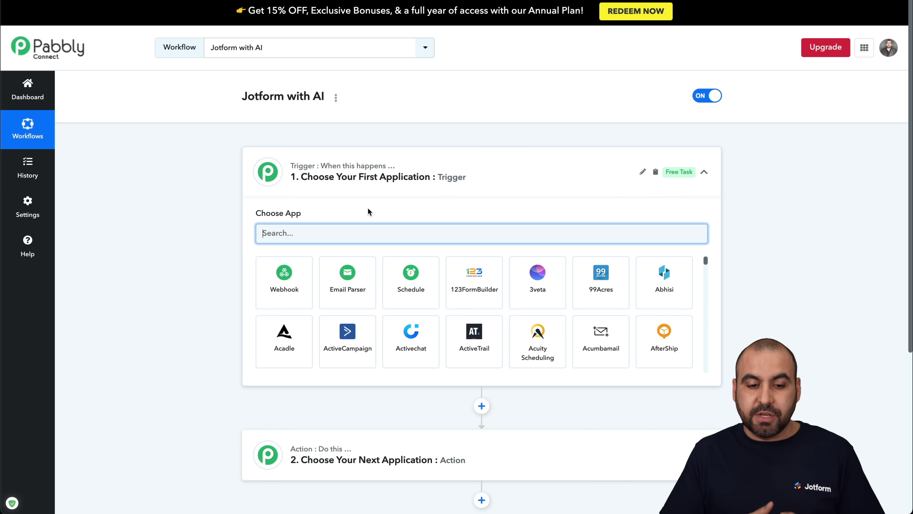
Step: Use Webhook as the trigger and paste its copied URL into Jotform's webhook address
click(293, 278)
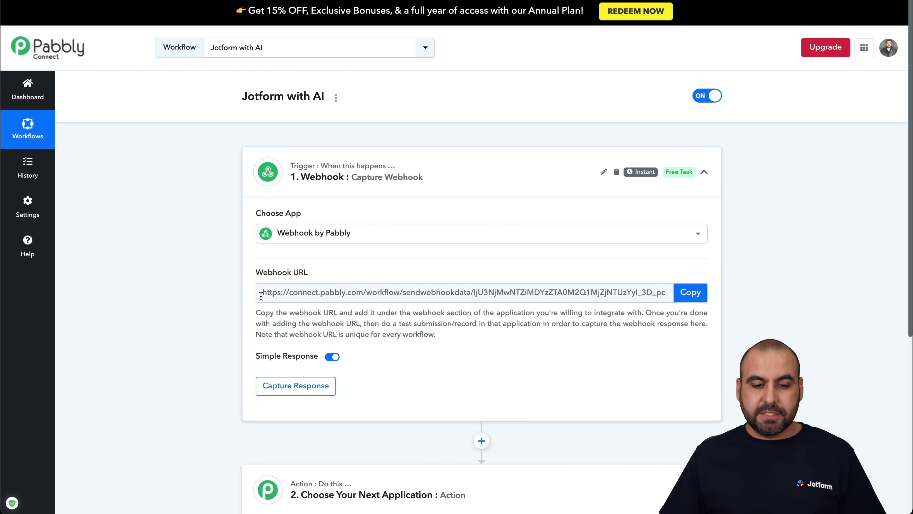
click(686, 294)
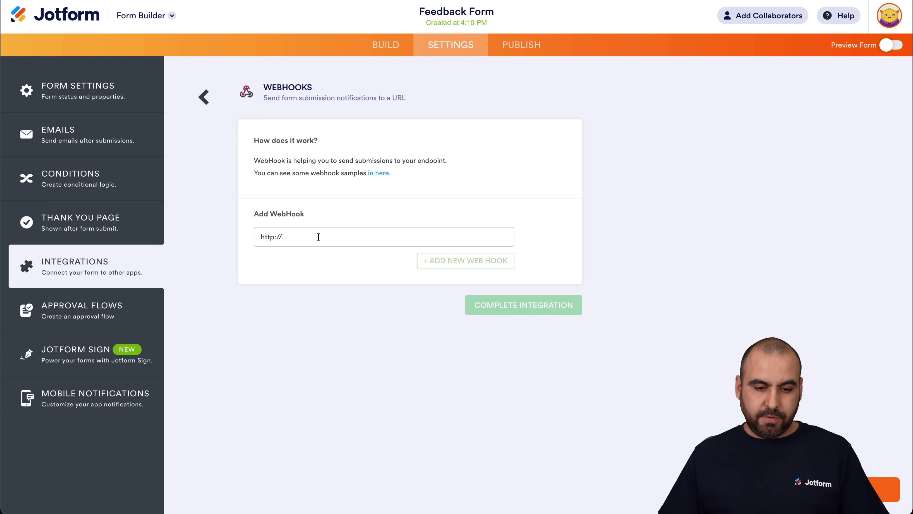
double_click(314, 237)
key(ctrl+v)
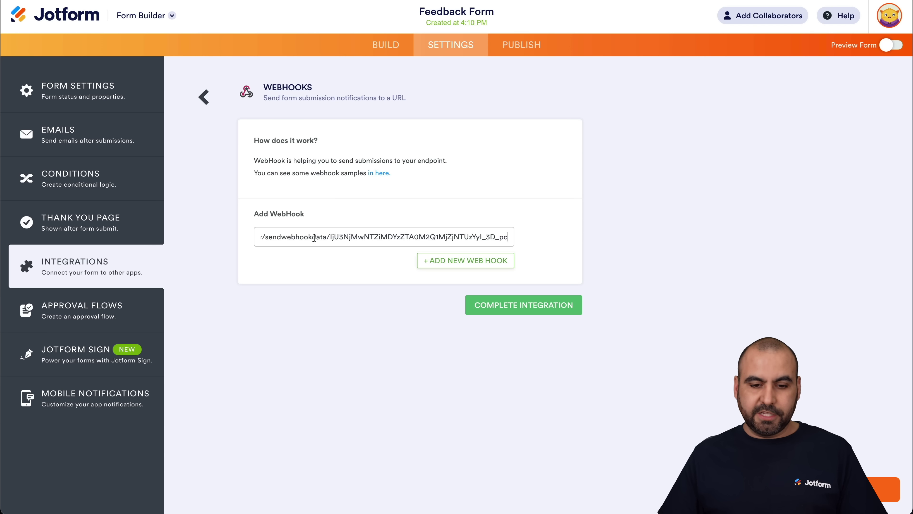
Step: Complete the WebHooks integration and bring up the form's Publish share link
click(498, 303)
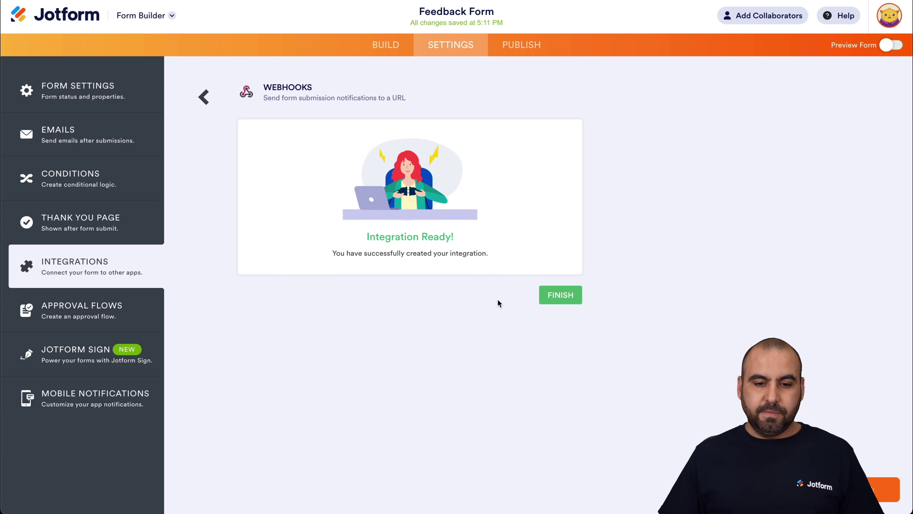
click(559, 294)
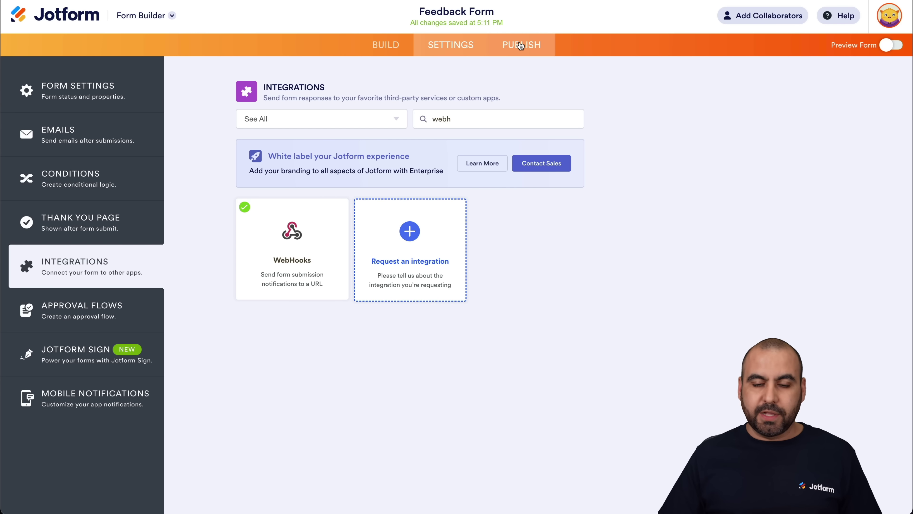
click(521, 46)
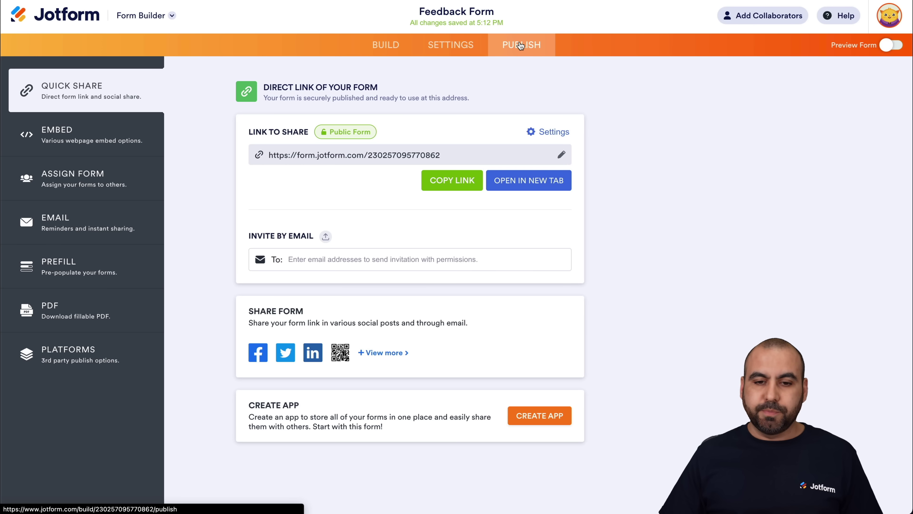
Step: Fill in the live Feedback Form with Suggestions feedback, a description, name and e-mail, and submit it
click(530, 182)
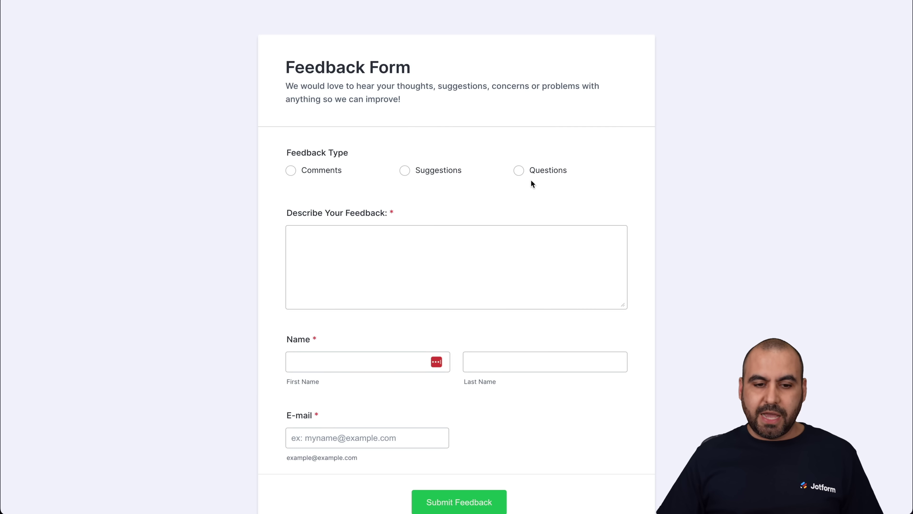
click(413, 209)
click(348, 159)
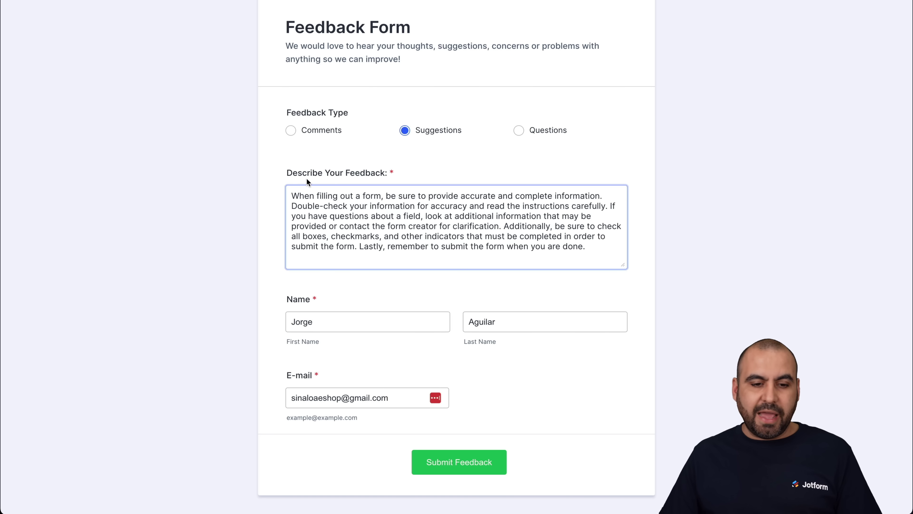
drag(292, 195, 439, 238)
click(439, 238)
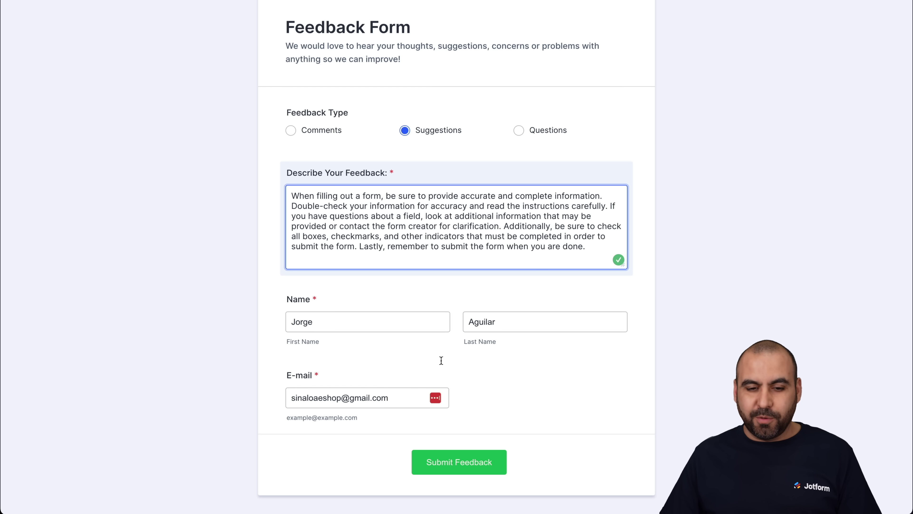
click(478, 468)
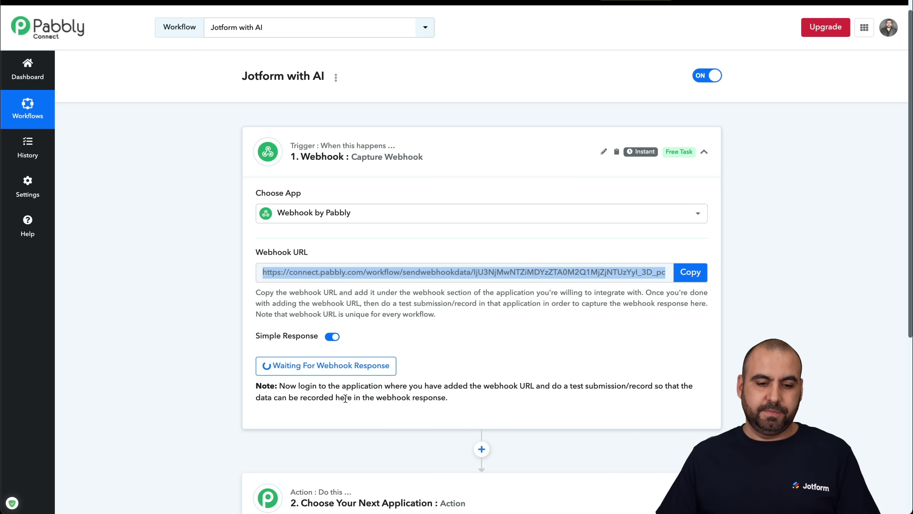
Step: Review the captured webhook fields, enlarging the DescribeYour value to read the full paragraph
scroll(345, 398, down, 6)
scroll(404, 358, down, 2)
scroll(408, 214, up, 3)
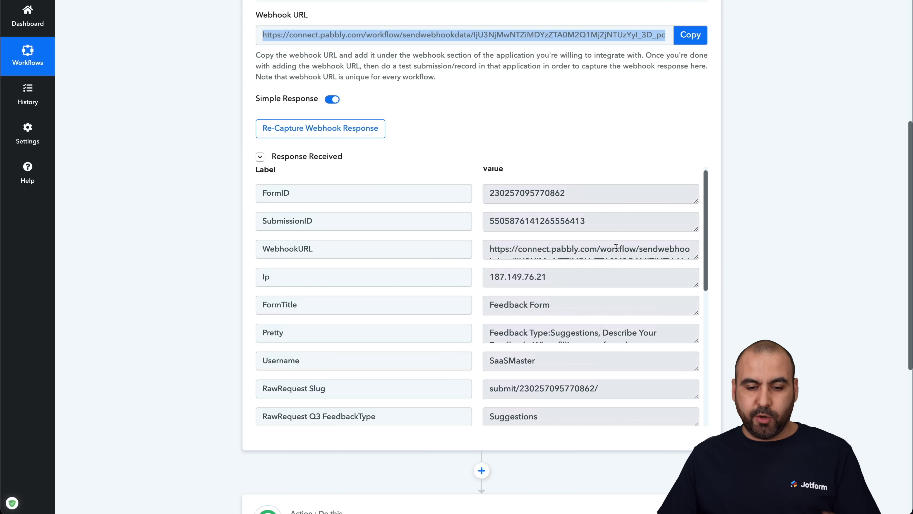
scroll(616, 248, down, 2)
scroll(649, 314, down, 4)
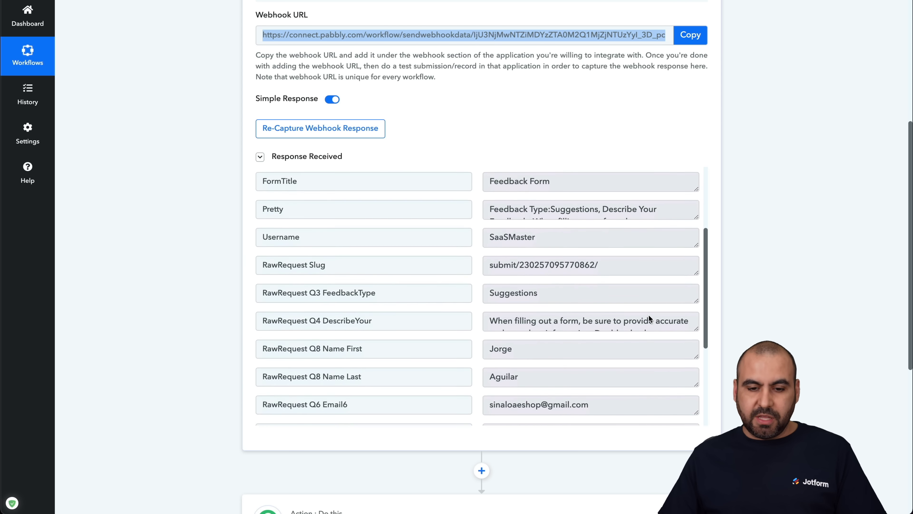
scroll(529, 302, down, 2)
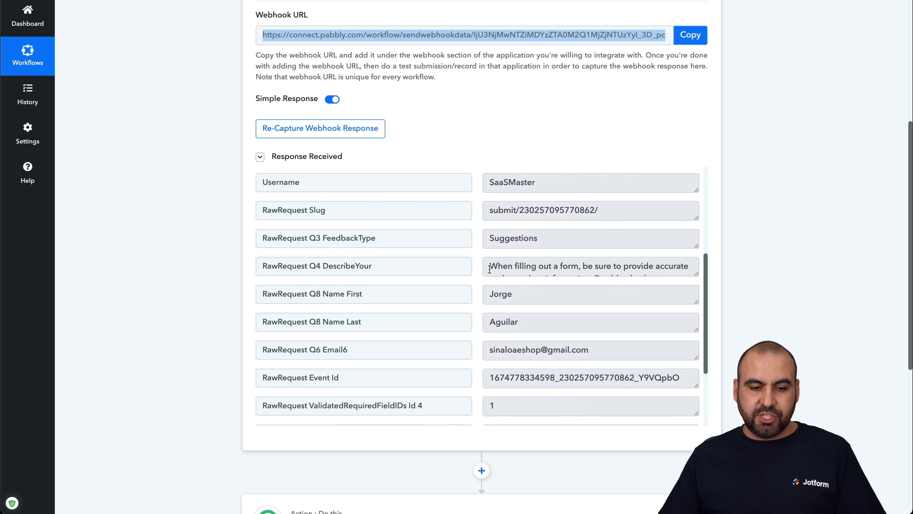
drag(695, 270, 695, 403)
scroll(541, 276, down, 4)
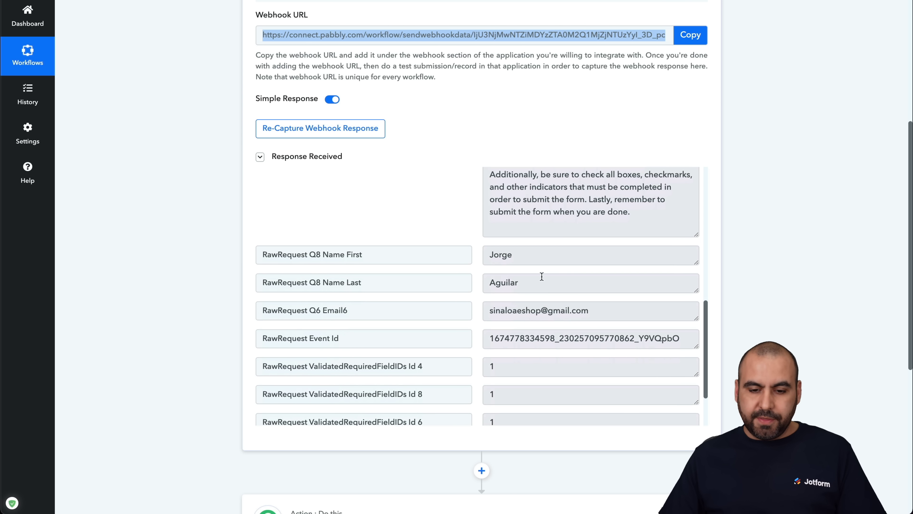
scroll(575, 322, down, 2)
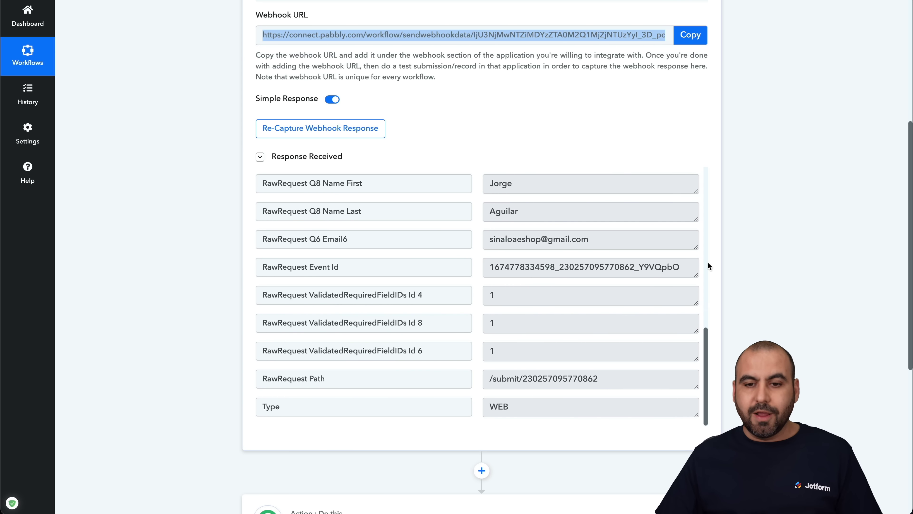
scroll(713, 226, up, 3)
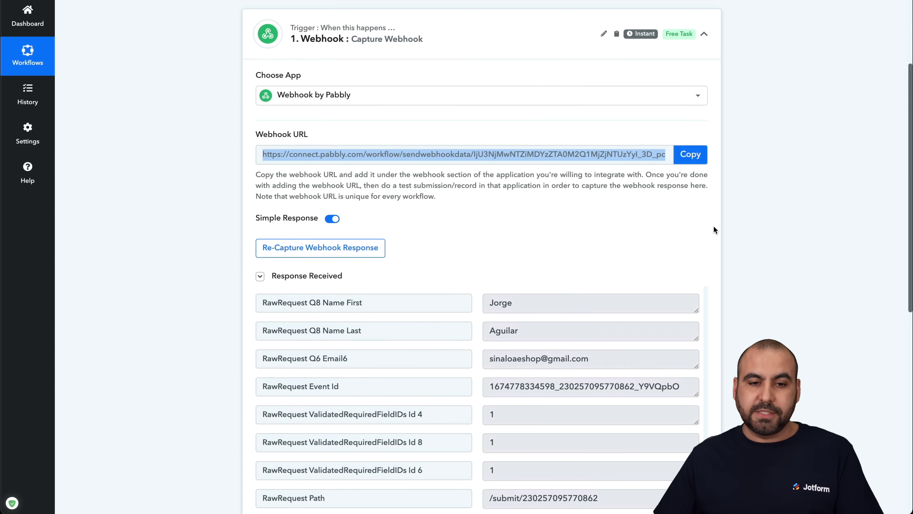
Step: Set step 2 to the OpenAI app with Generate Content as the action event
click(705, 36)
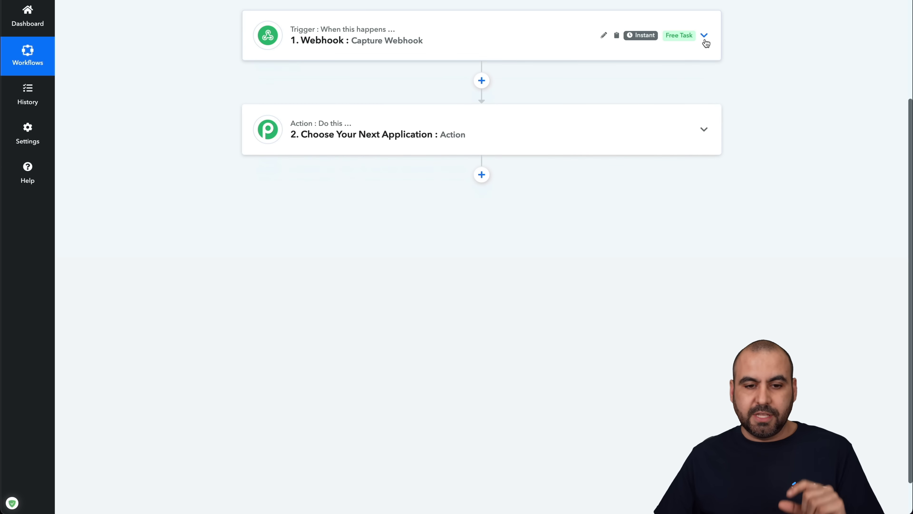
click(447, 135)
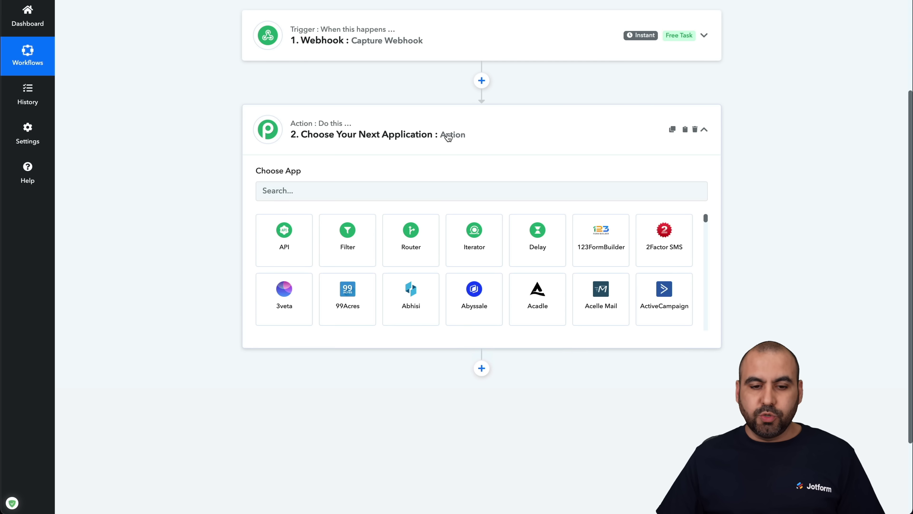
click(411, 193)
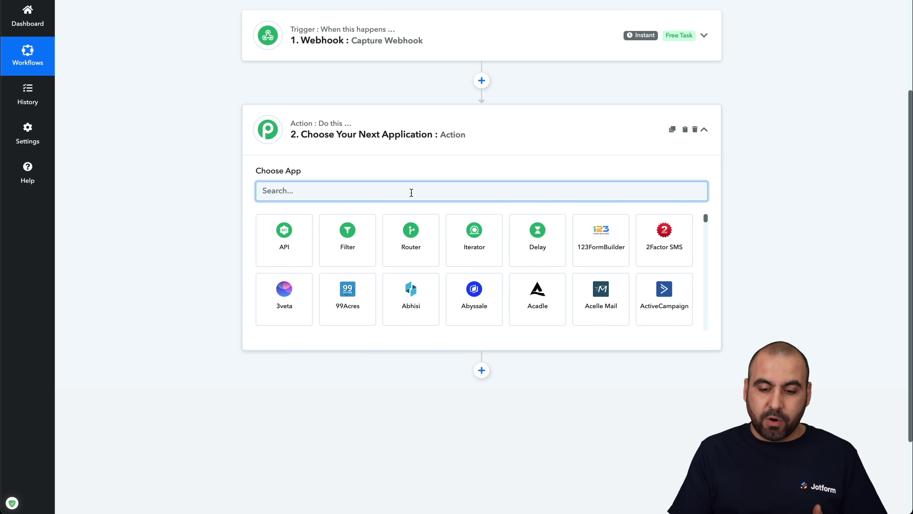
text(openai)
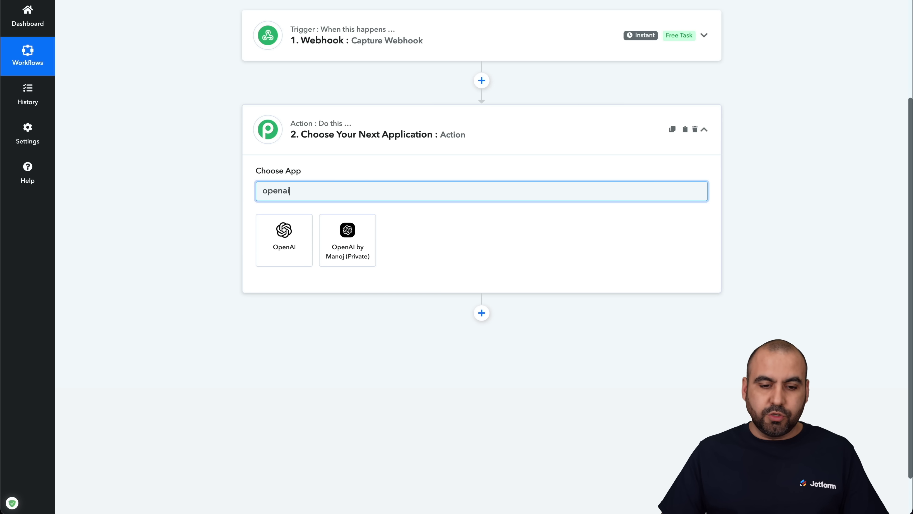
click(284, 245)
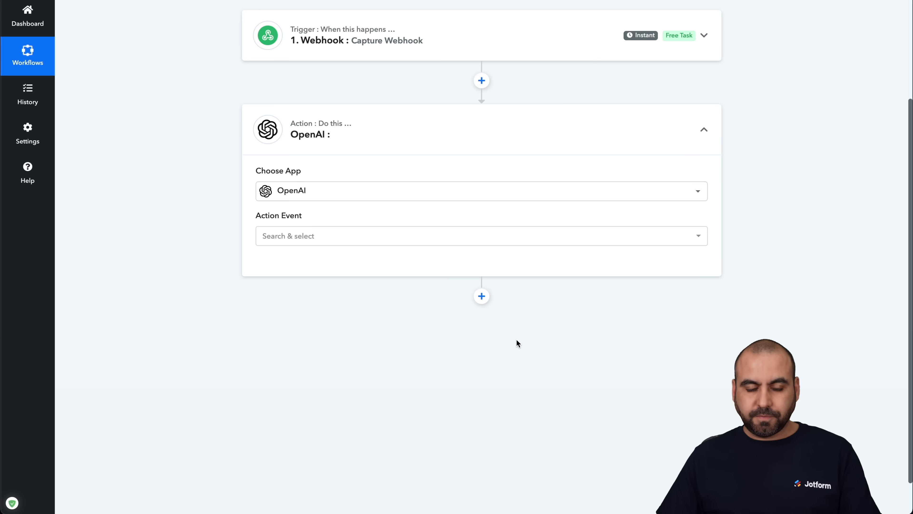
click(299, 236)
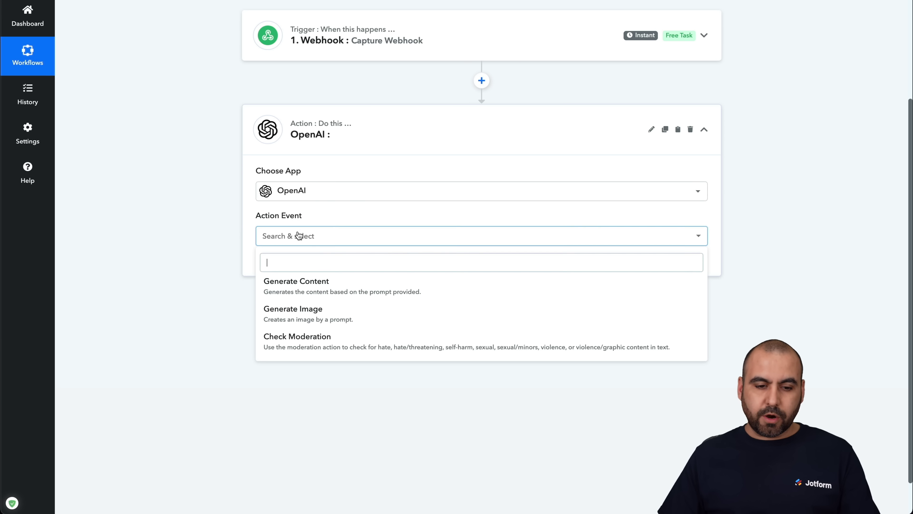
click(351, 290)
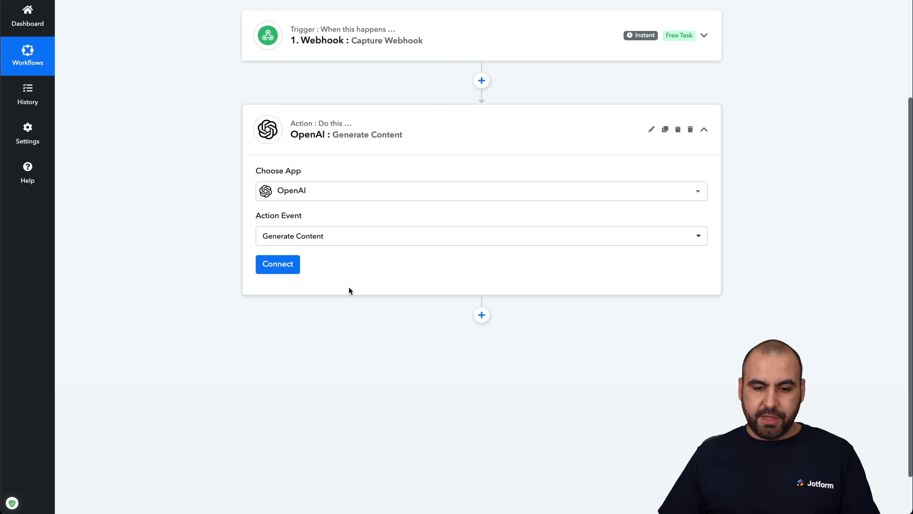
click(284, 268)
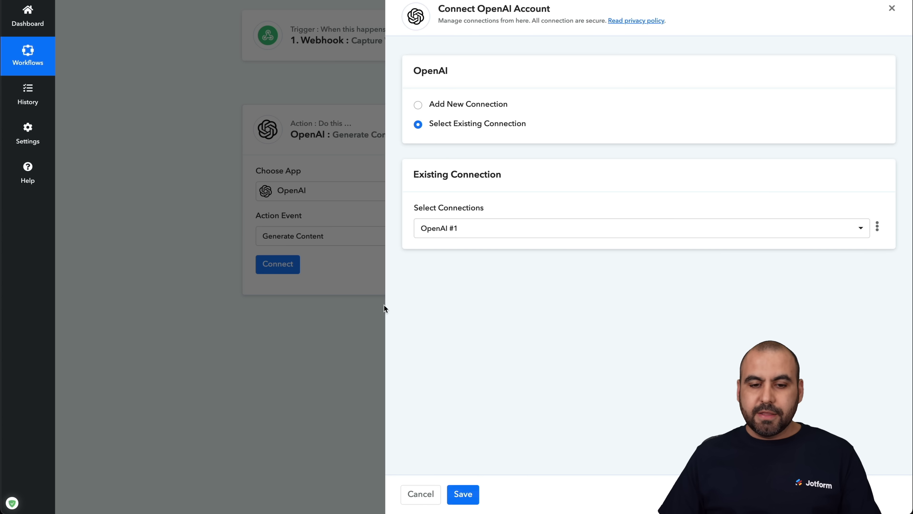
Step: Add a new OpenAI connection and get ready to enter its API token
click(457, 106)
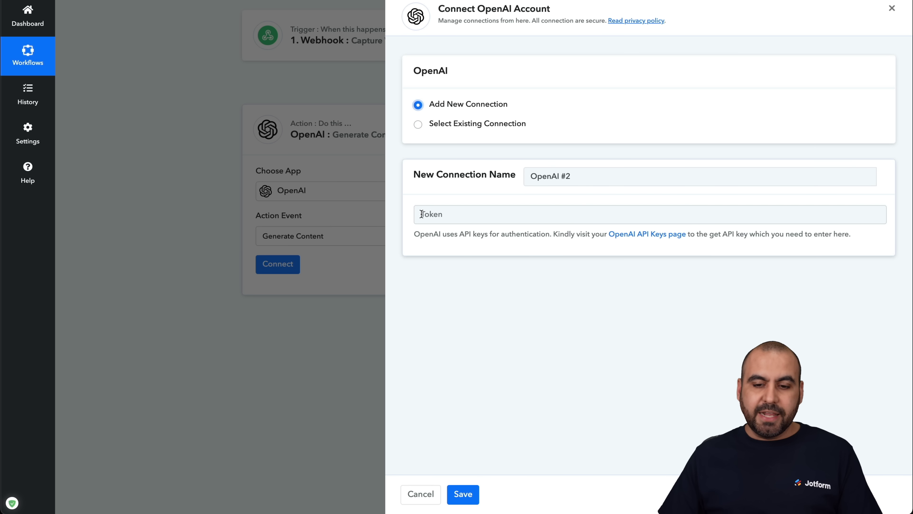
drag(414, 219, 504, 214)
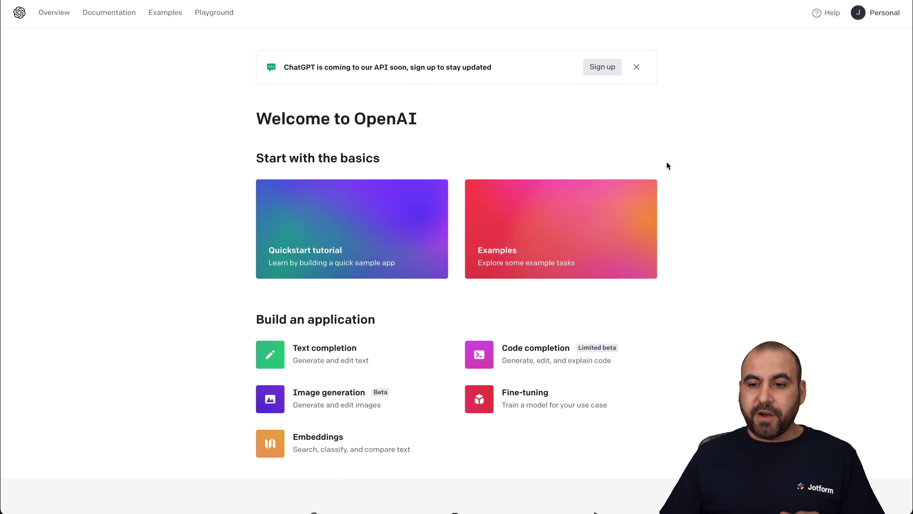
Step: Look up the API keys page on OpenAI Platform, then return to Pabbly Connect
click(881, 15)
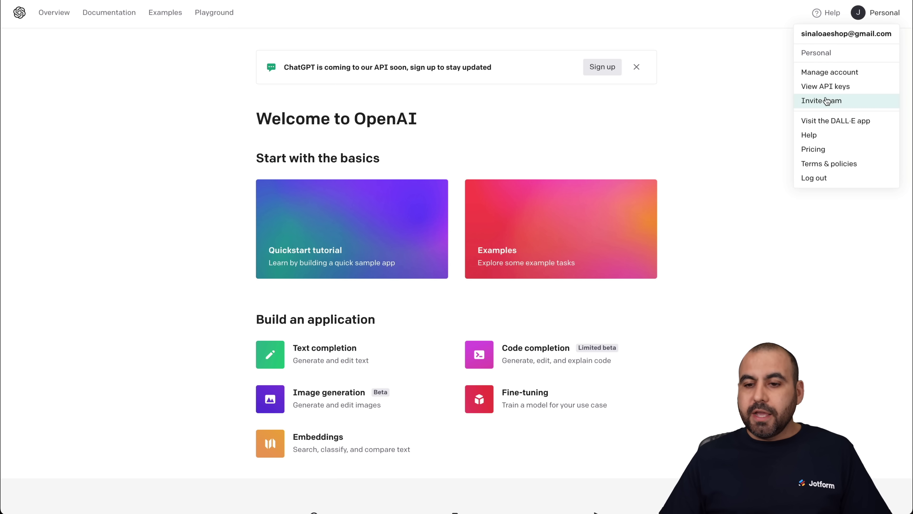
click(811, 88)
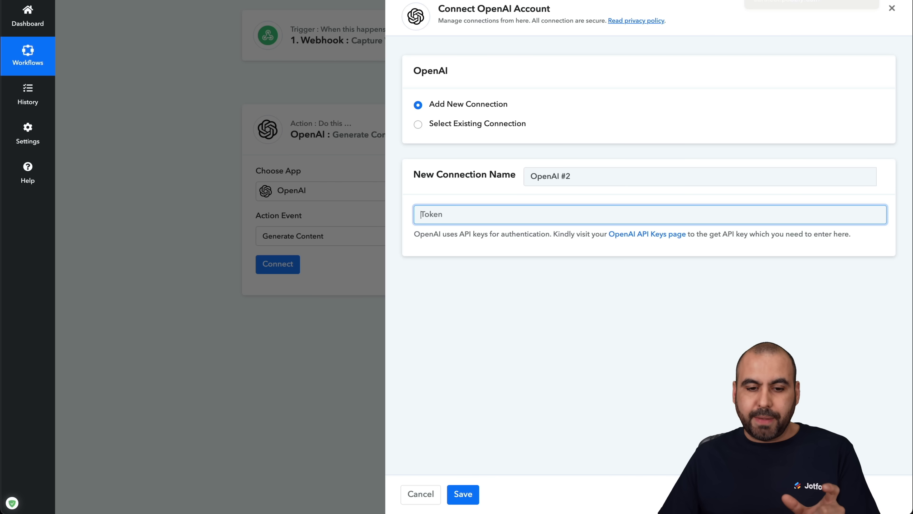
click(811, 1)
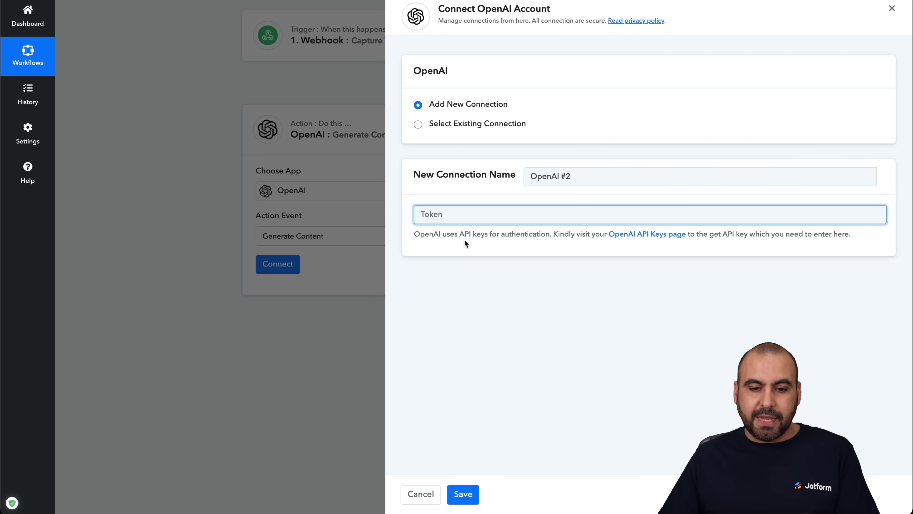
Step: Connect the OpenAI step through existing connection OpenAI #1 and select model text-davinci-003
click(455, 124)
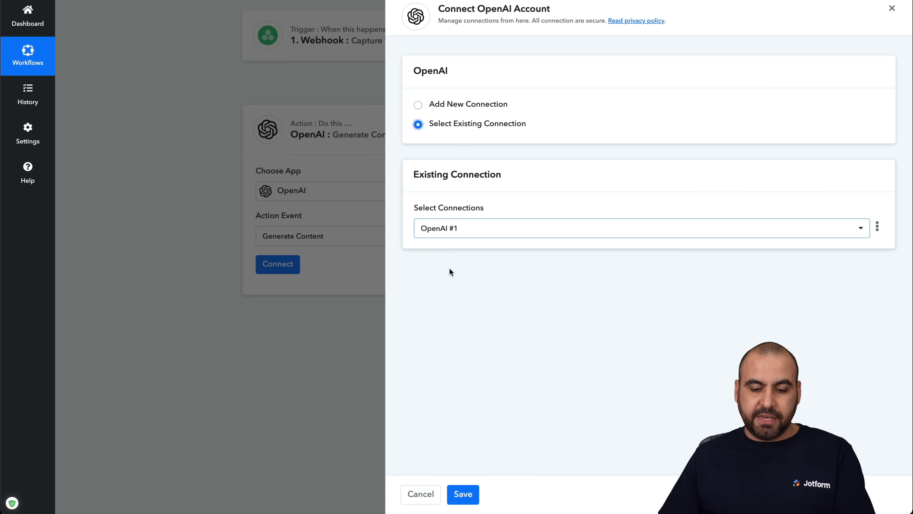
click(459, 488)
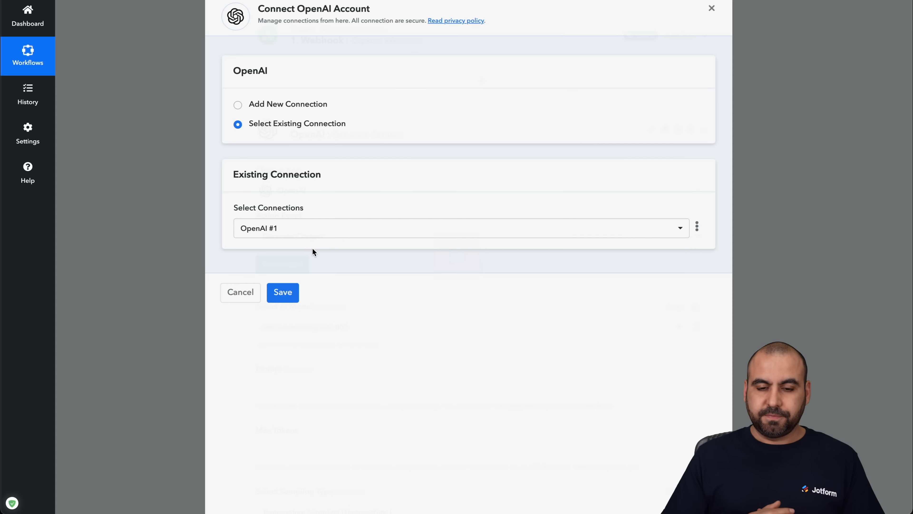
scroll(359, 263, down, 3)
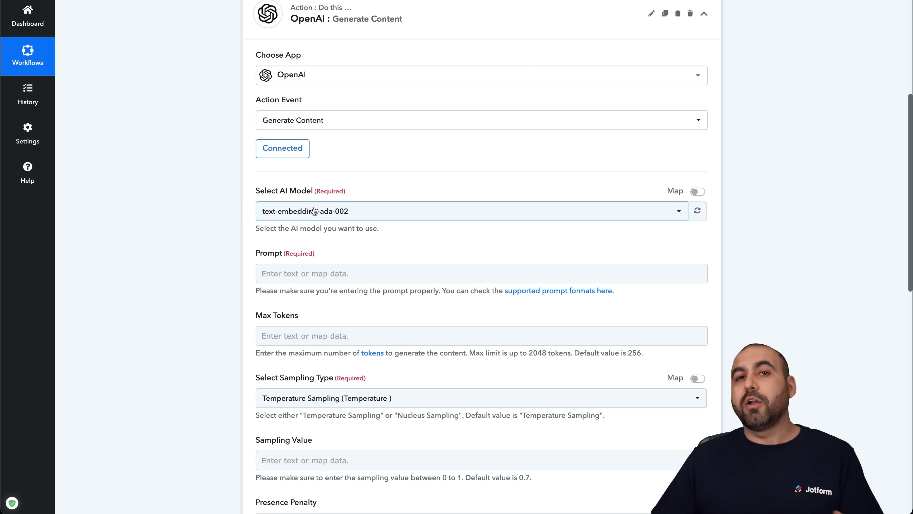
click(437, 208)
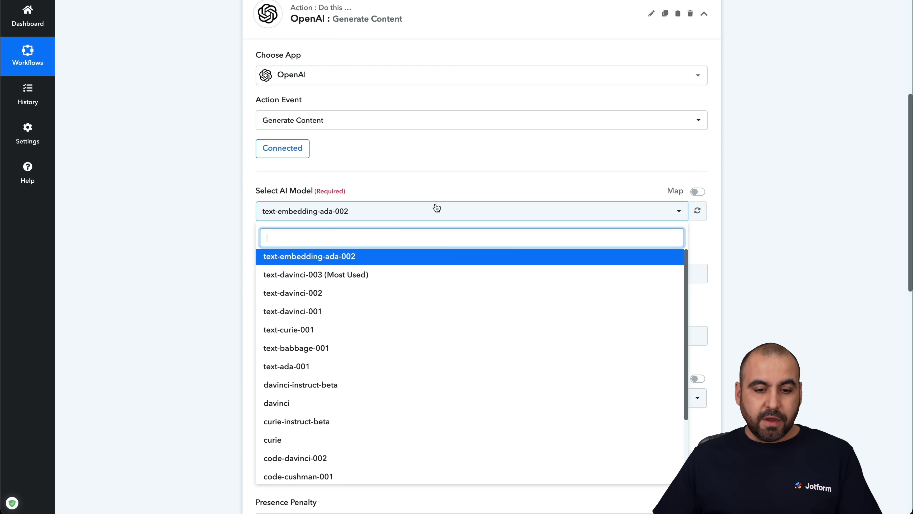
click(343, 275)
Step: Browse the webhook data available for the OpenAI prompt, leaving the prompt empty
click(223, 245)
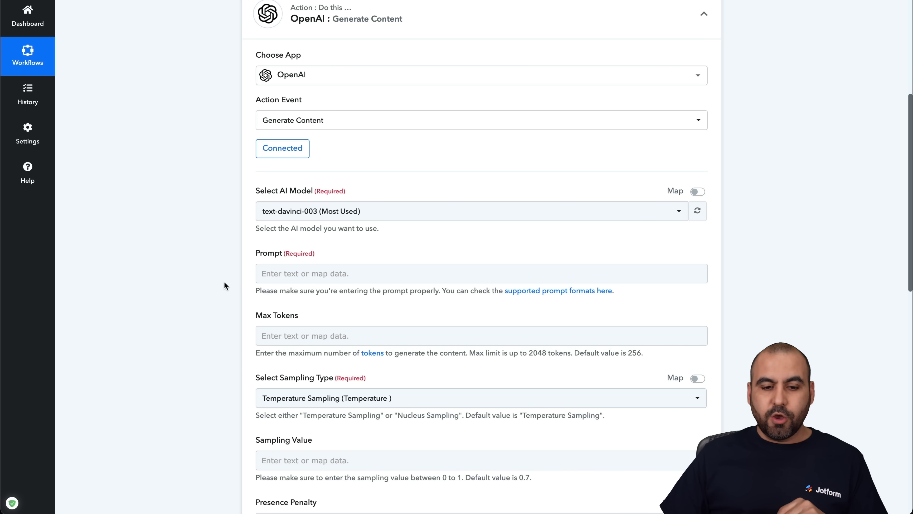
click(309, 278)
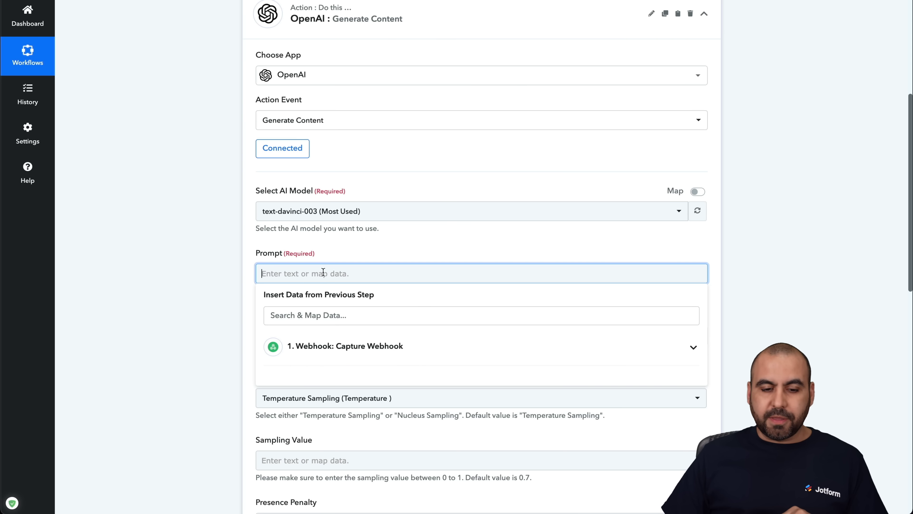
click(241, 275)
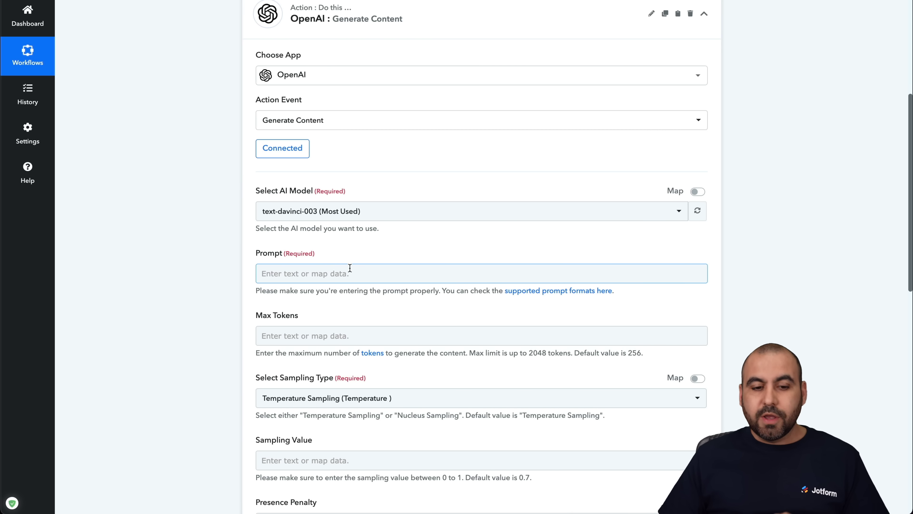
click(357, 270)
click(234, 261)
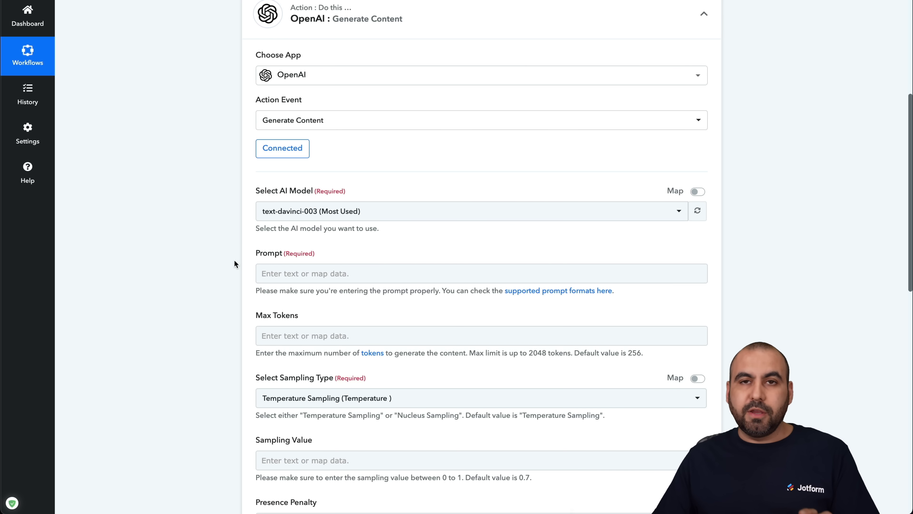
Step: Go from the OpenAI overview page to the Playground to draft the prompt
click(381, 282)
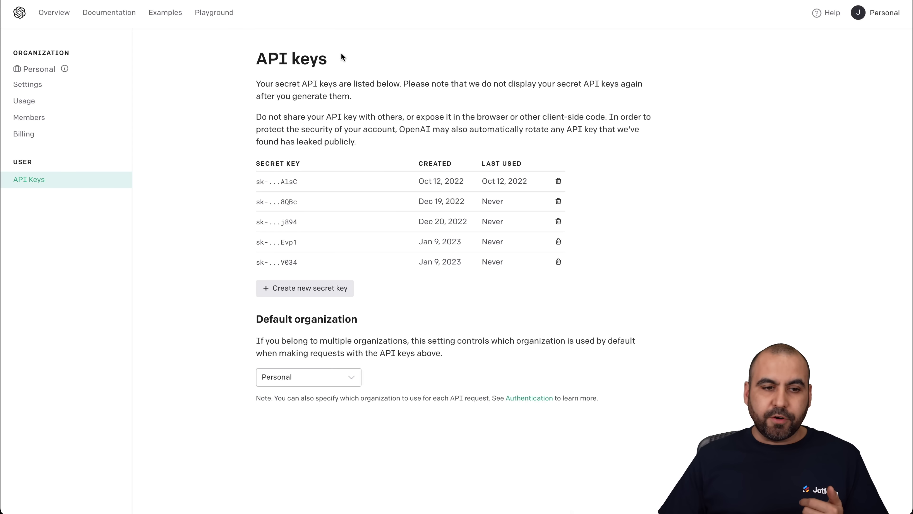
click(54, 12)
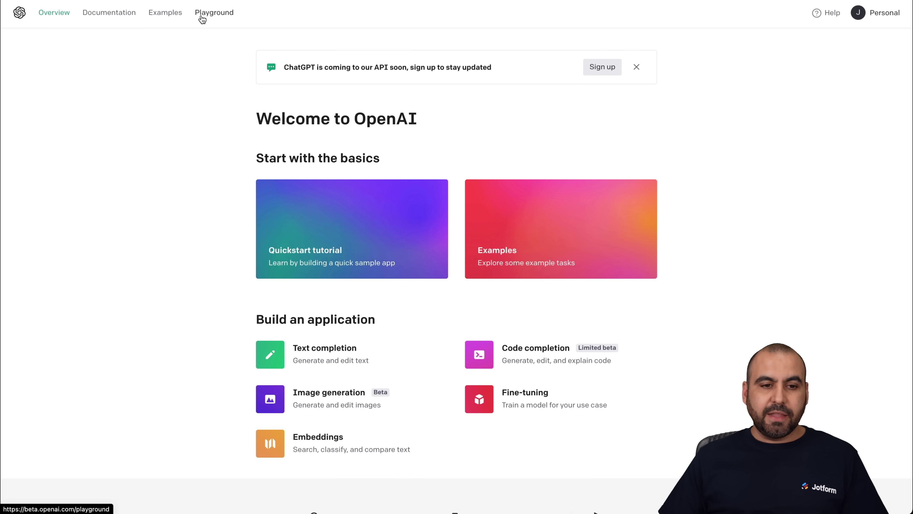
click(215, 20)
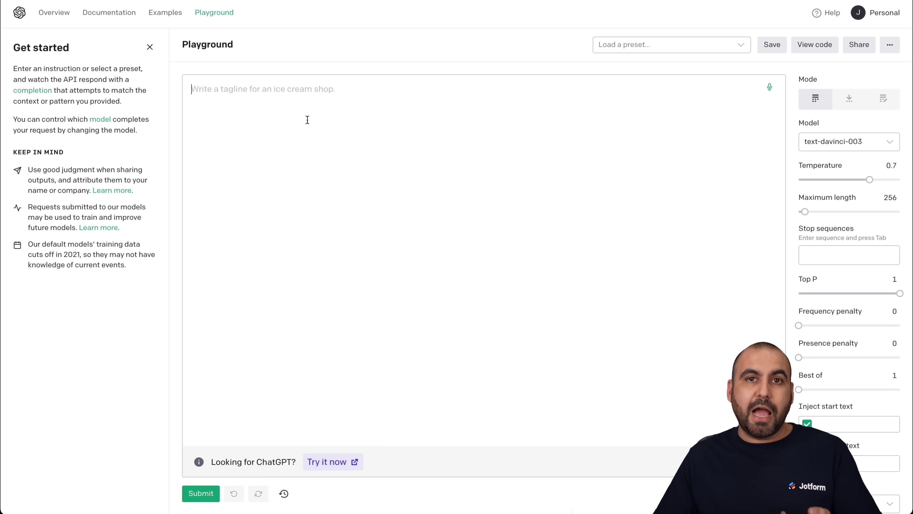
Step: Paste the validation prompt, correct 'form' to 'from', and append 'submission:'
text(Validate the form submission by analyzing the text data and checking for accuracy, spelling and completeness form the submission)
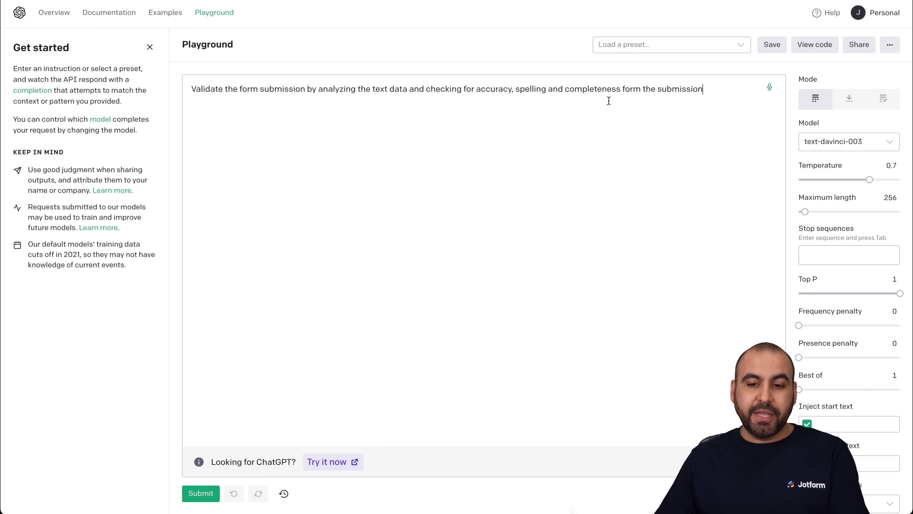
double_click(631, 89)
text(from)
click(713, 92)
text(submission)
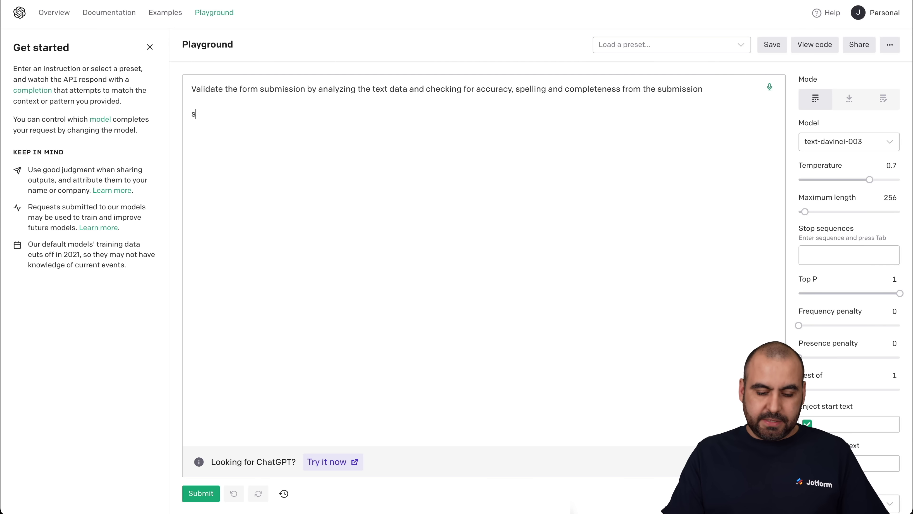
text(:)
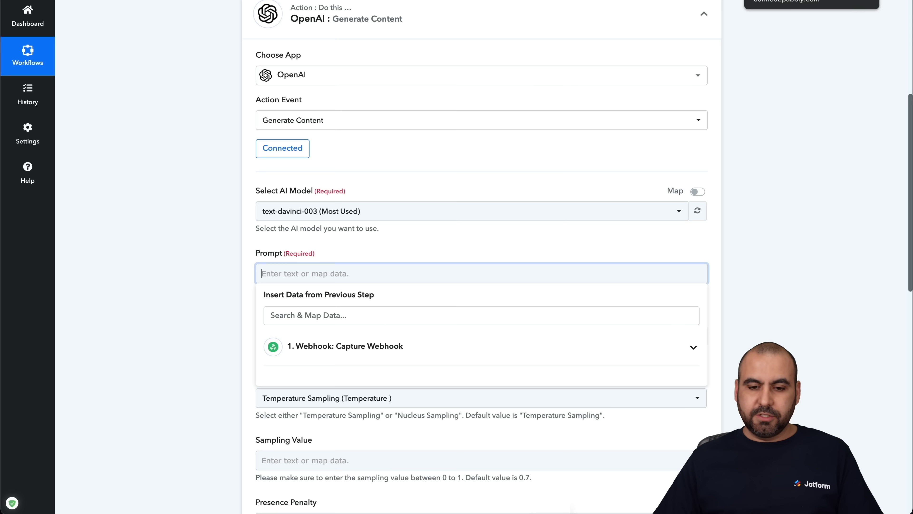
Step: Add the captured RawRequest Q4 DescribeYour feedback after 'submission:' and submit it for validation
click(748, 219)
scroll(748, 219, up, 10)
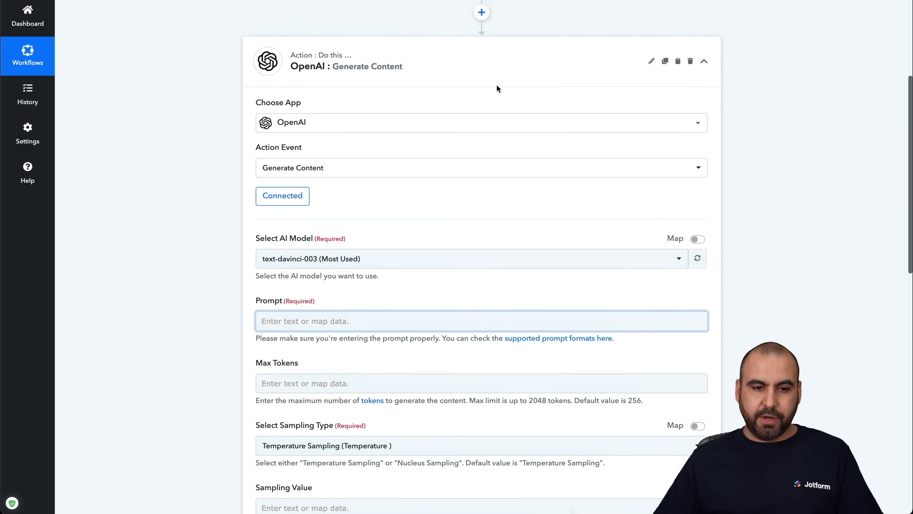
scroll(493, 200, down, 15)
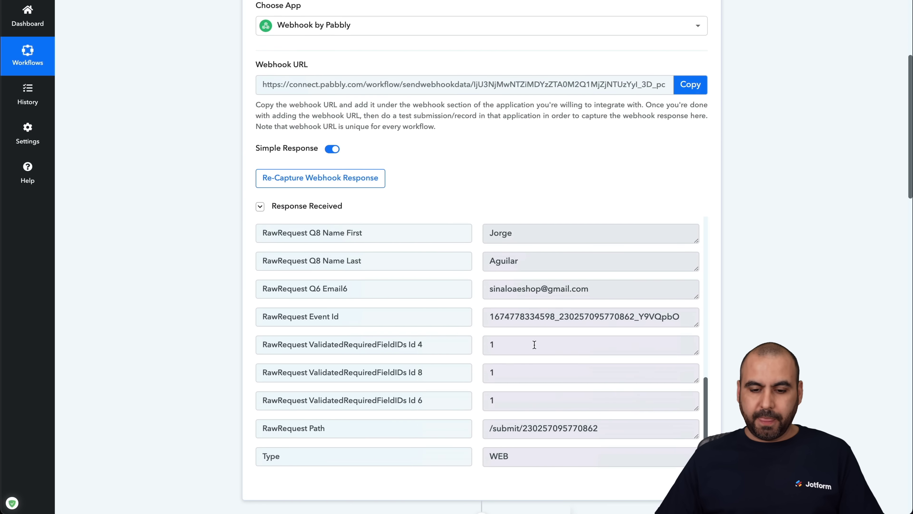
scroll(534, 346, up, 4)
scroll(640, 167, down, 2)
scroll(640, 167, up, 8)
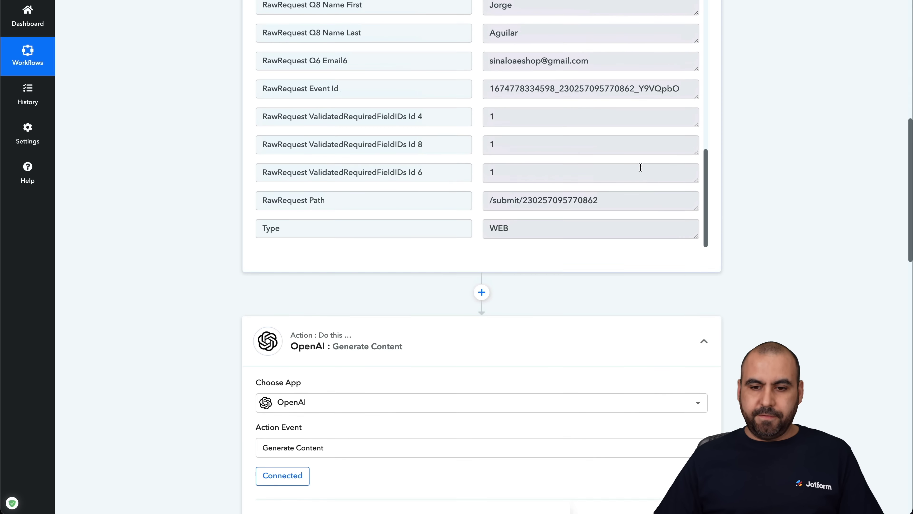
triple_click(552, 108)
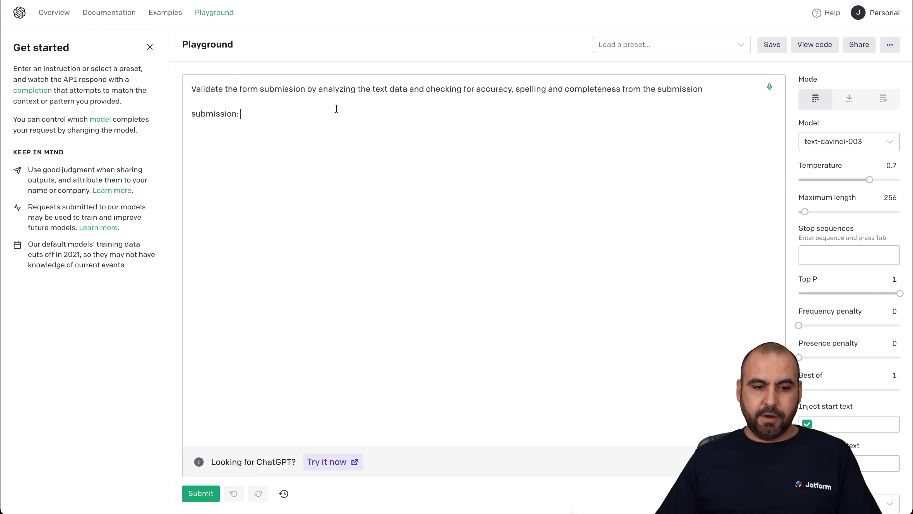
text(When filling out a form, be sure to provide accurate and complete information. Double-check your information for accuracy and read the instructions carefully. If you have questions about a field, look at additional information that may be provided or contact the form creator for clarification. Additionally, be sure to check all boxes, checkmarks, and other indicators that must be completed in order to submit the form. Lastly, remember to submit the form when you are done.)
click(207, 494)
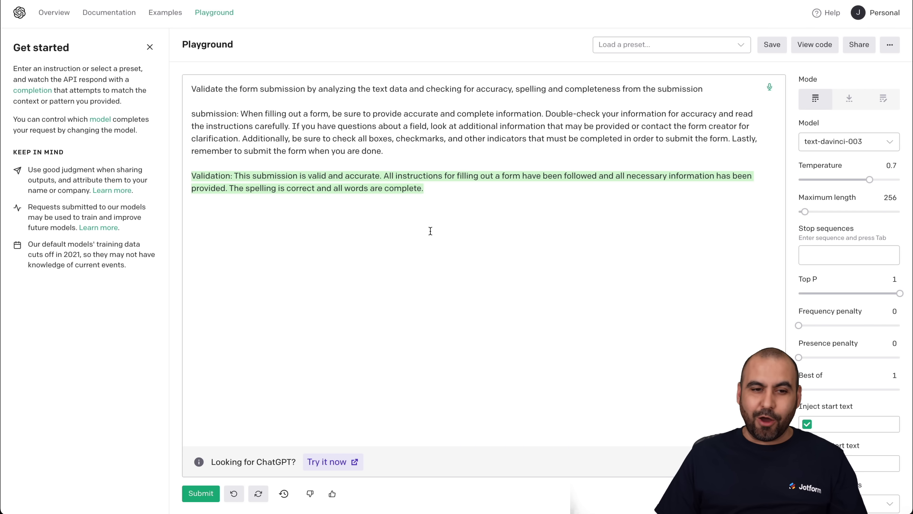
Step: Replace the old submission and answer with a misspelled sample passage and submit it
drag(410, 218, 239, 117)
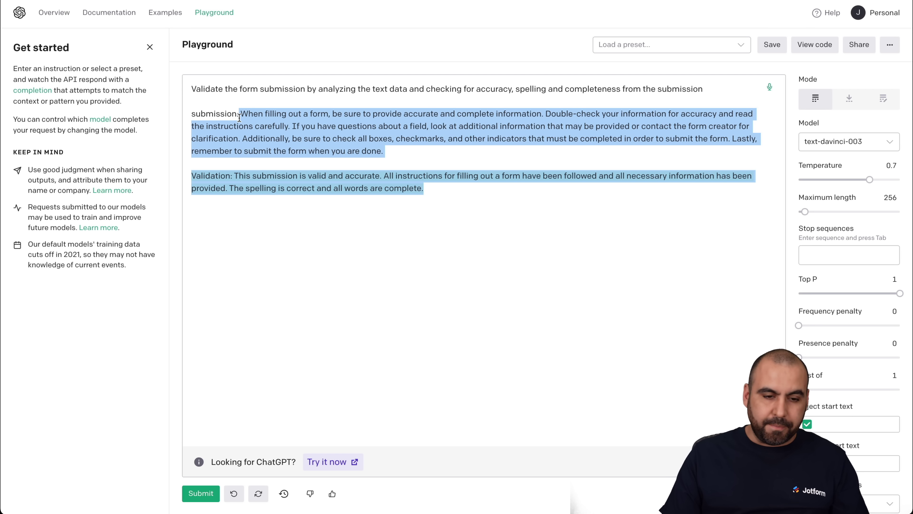
key(BackSpace)
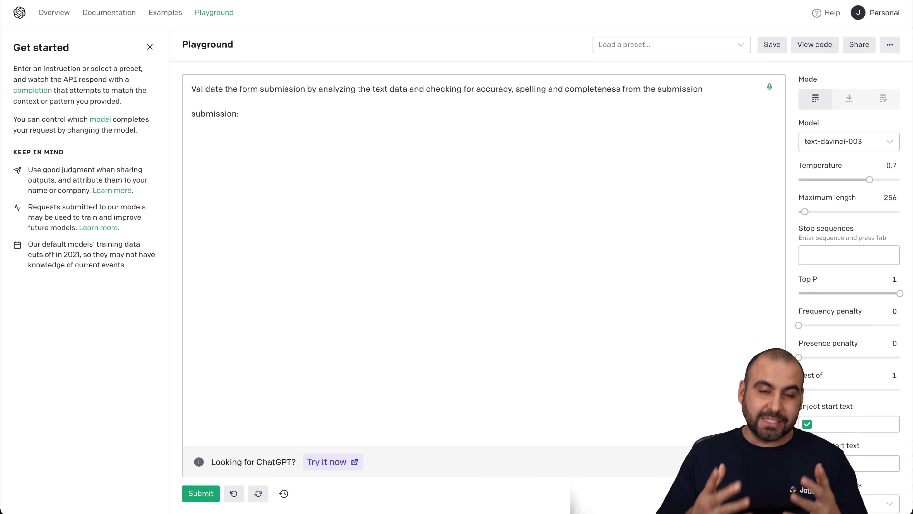
text(If you need online forms for generating leads, disasdtributing surveys, collecting payxments and asdmore, Jotform makes it easy. Learn more abzout how we can help. If you need to)
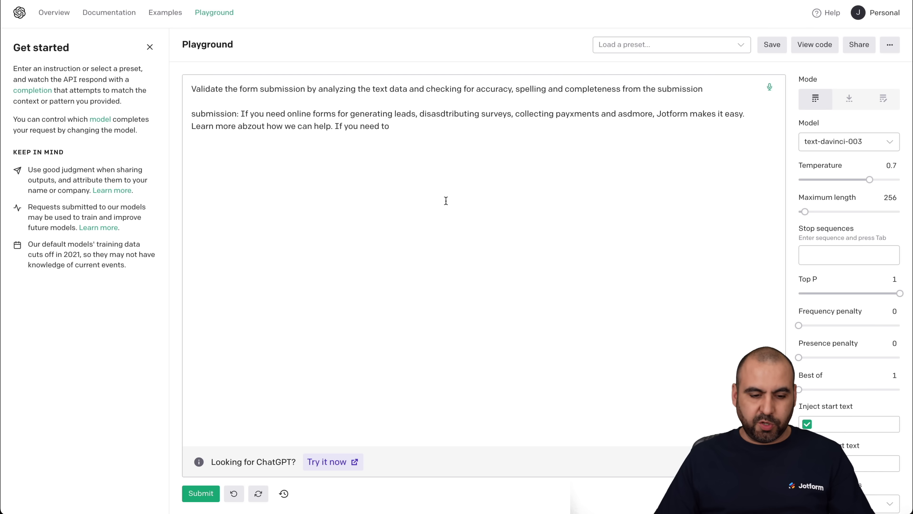
click(201, 492)
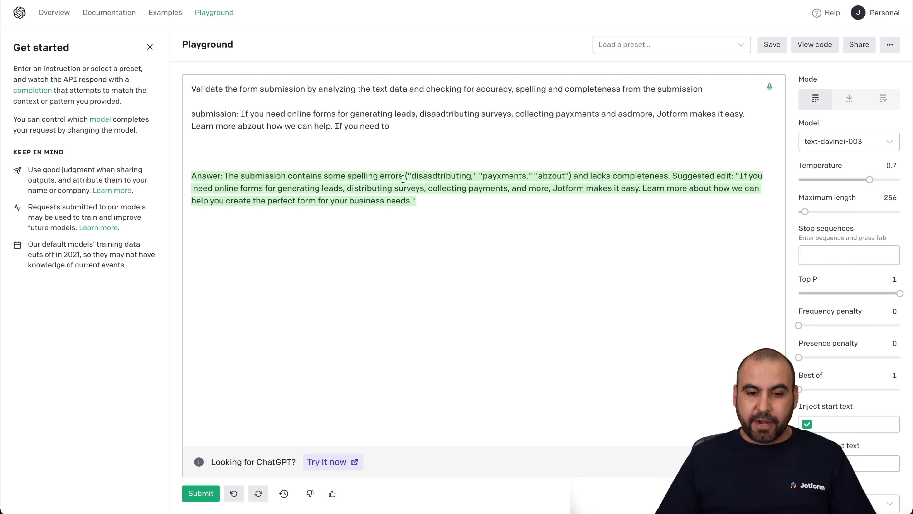
Step: Review the listed misspellings in the model's answer, then delete the answer
drag(408, 176, 570, 174)
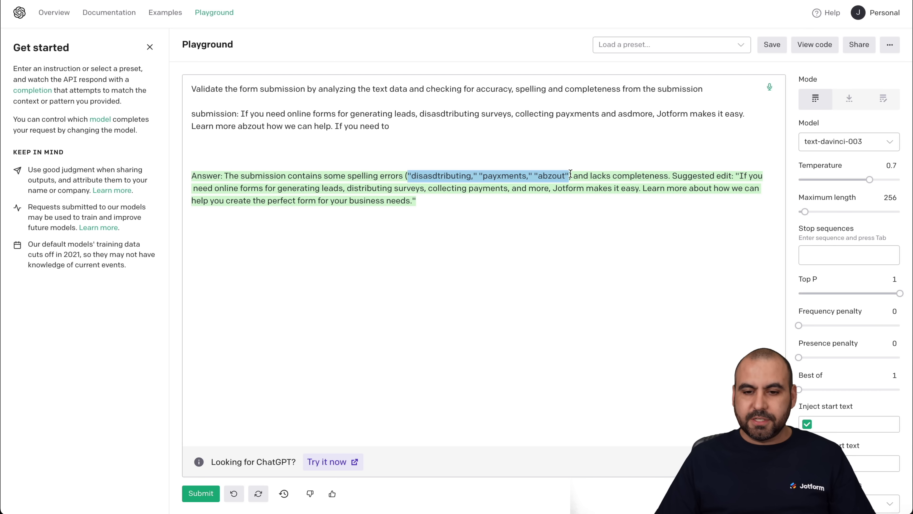
click(590, 175)
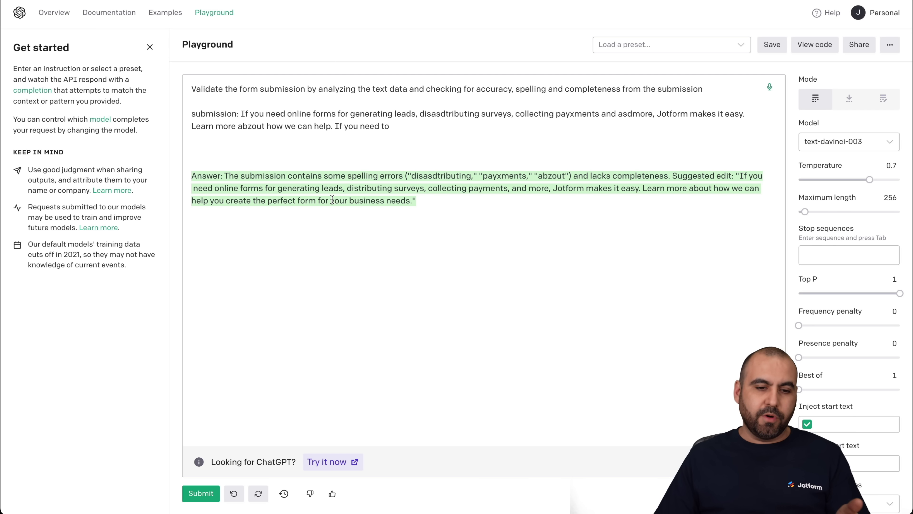
click(508, 177)
drag(486, 212, 476, 166)
key(BackSpace)
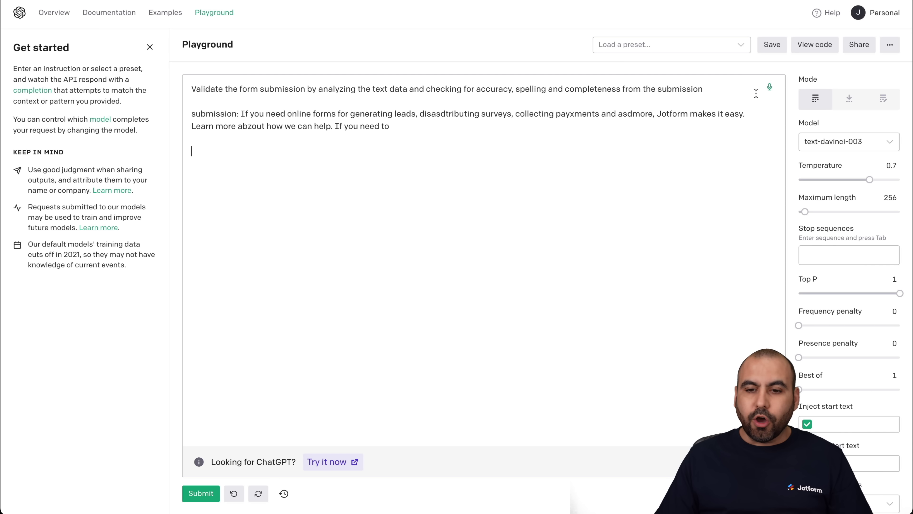
click(715, 86)
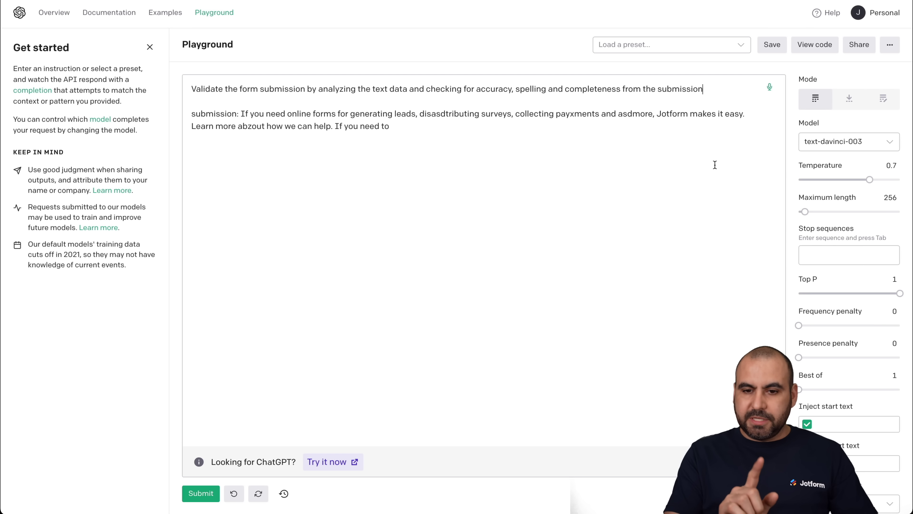
Step: Append 'and provide me an answer with valid or not valid' to the instruction and submit
text(and )
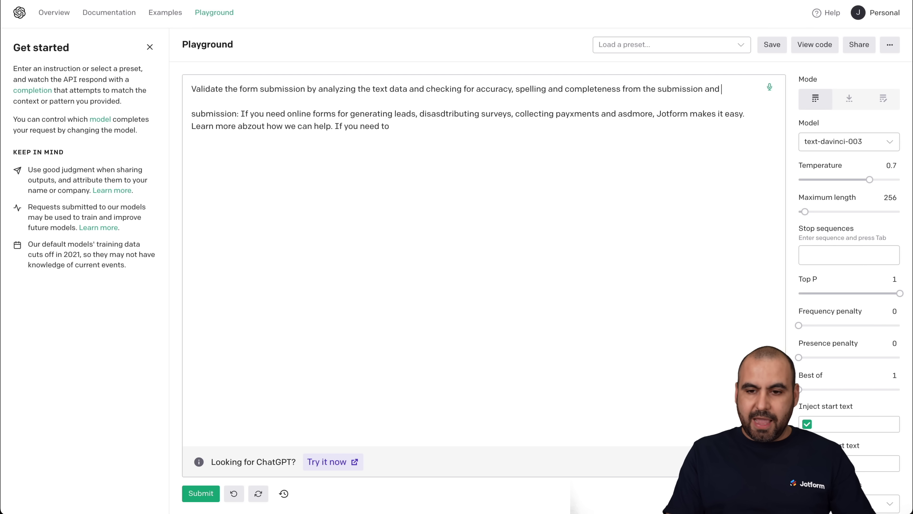
text(provide me)
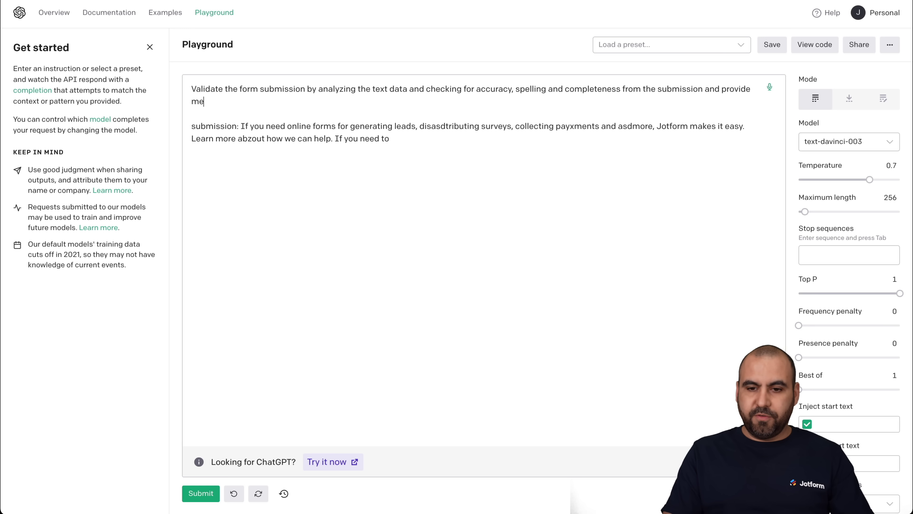
text( a n a)
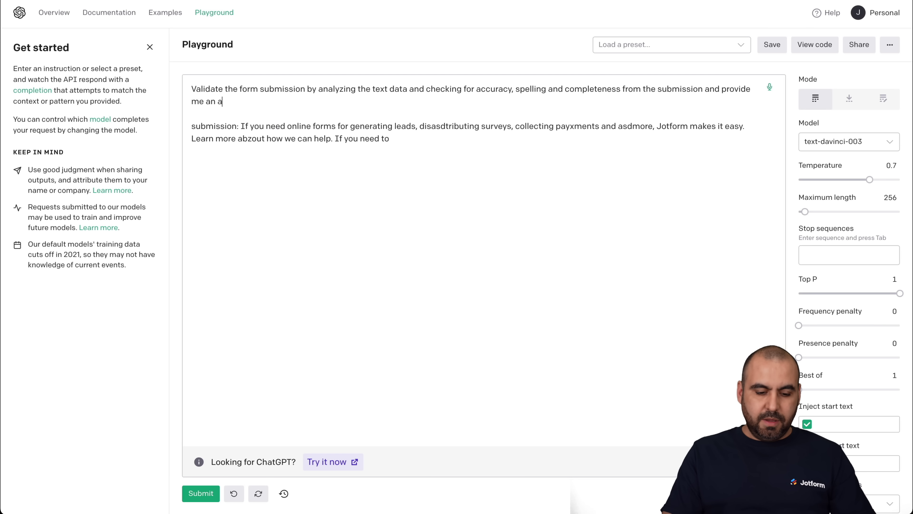
text(nswer with )
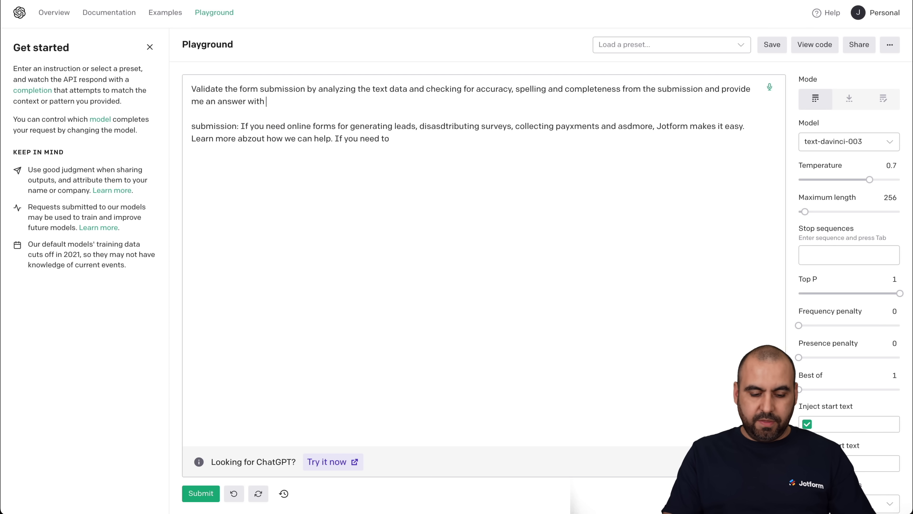
text(valid or not valid)
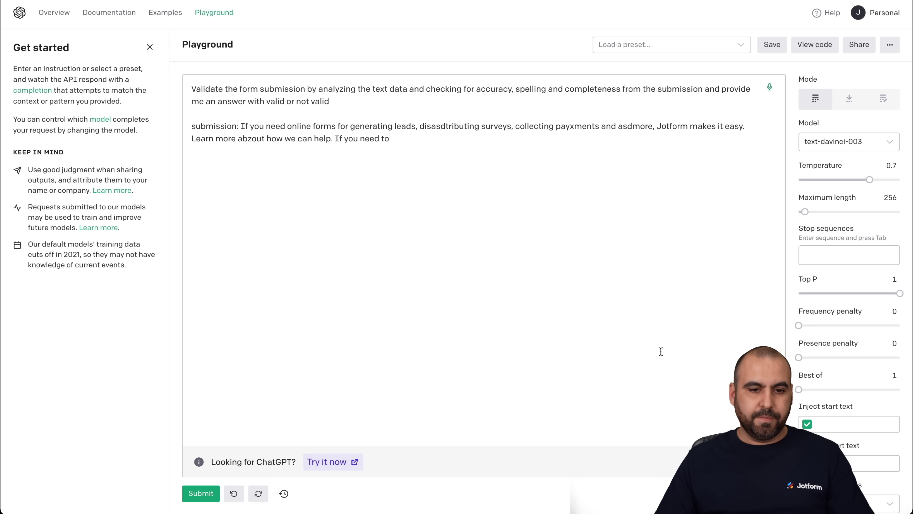
click(212, 347)
click(202, 496)
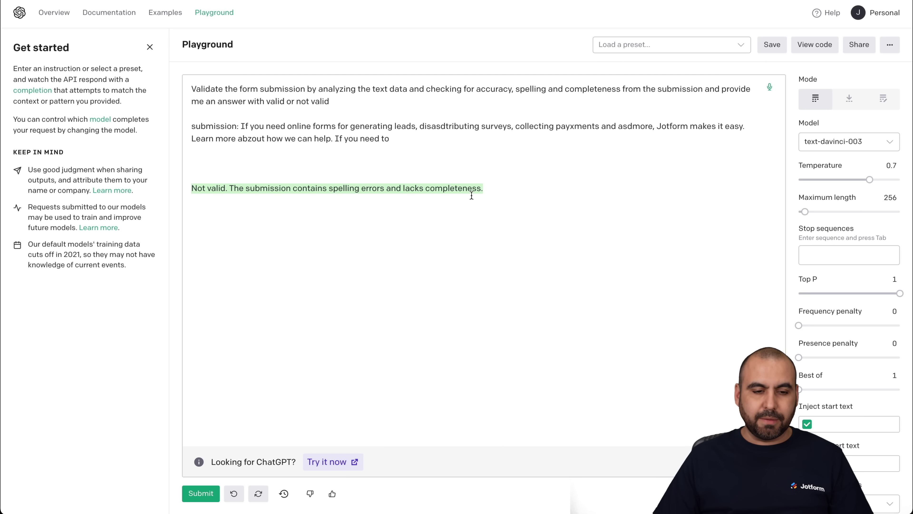
Step: Check the 'Not valid' verdict, then delete that answer line
click(193, 187)
drag(205, 188, 233, 188)
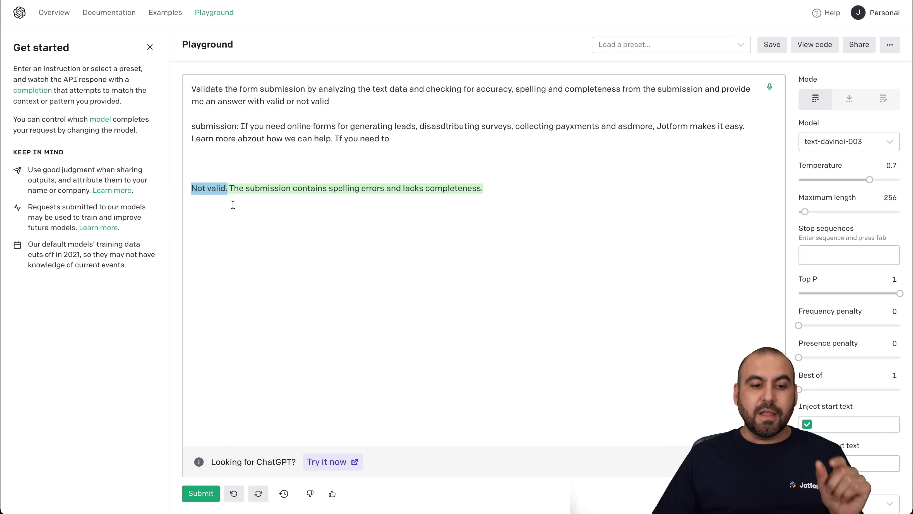
click(498, 208)
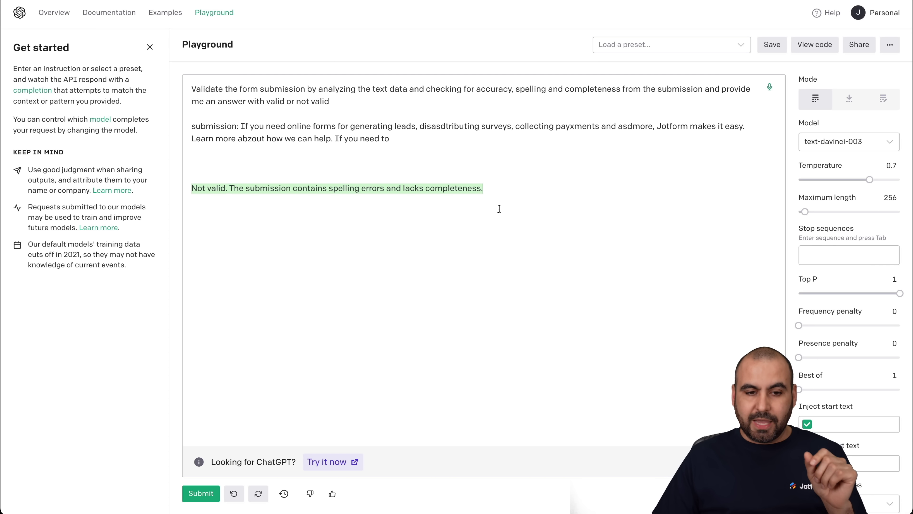
triple_click(307, 195)
key(BackSpace)
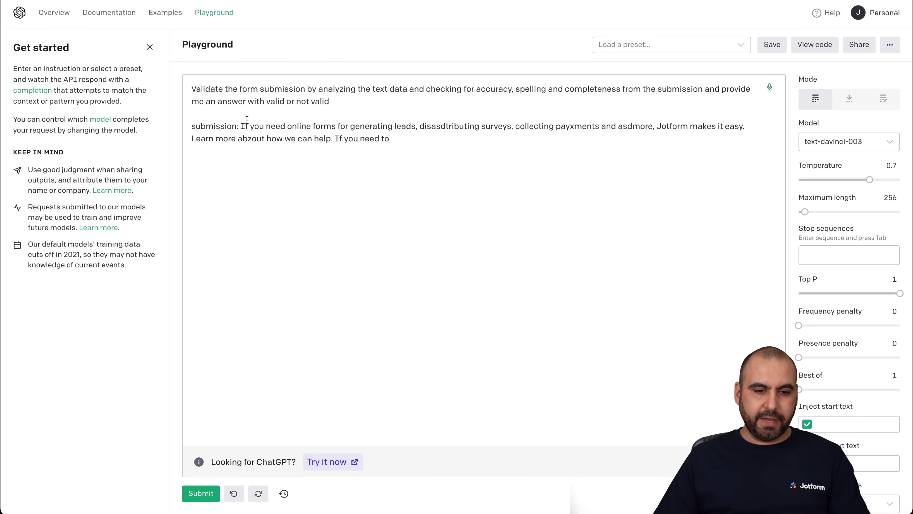
drag(241, 124, 358, 171)
Step: Swap in the original feedback text as the submission and get the verdict 'Answer: Valid'
text(When filling out a form, be sure to provide accurate and complete information. Double-check your information for accuracy and read the instructions carefully. If you have questions about a field, look at additional information that may be provided or contact the form creator for clarification. Additionally, be sure to check all boxes, checkmarks, and other indicators that must be completed in order to submit the form. Lastly, remember to submit the form when you are done.)
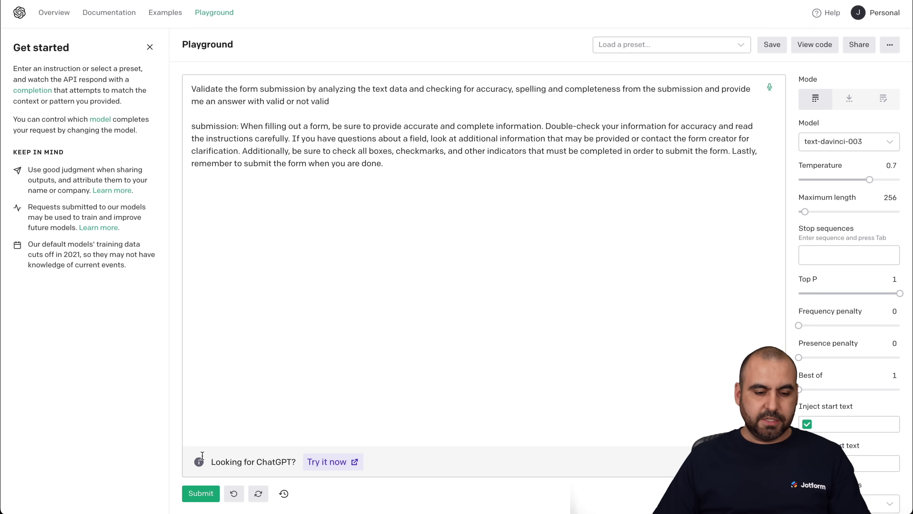
click(200, 492)
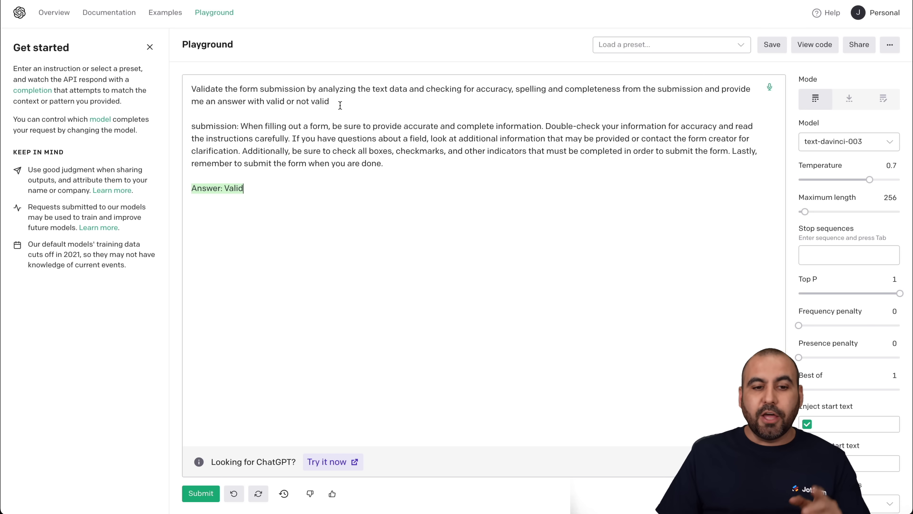
drag(329, 100, 266, 101)
click(266, 101)
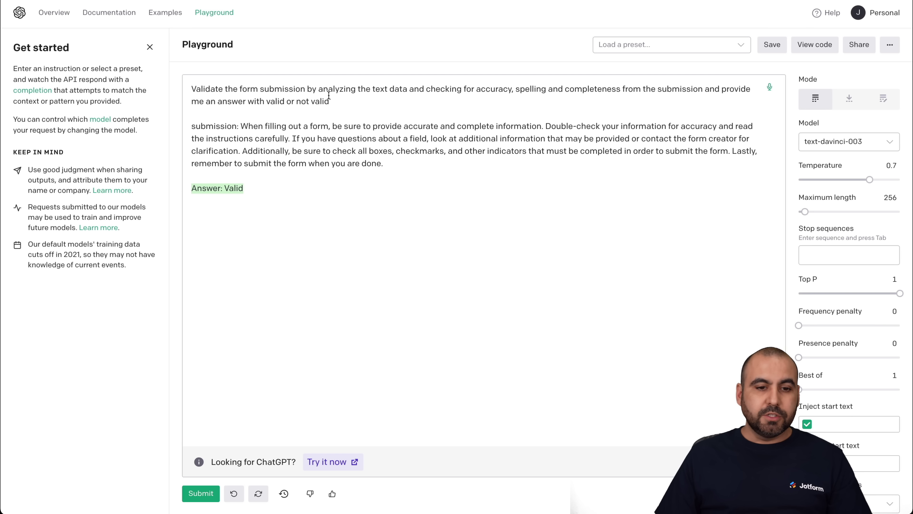
Step: Copy the instruction and 'submission:' label for use in Pabbly Connect
drag(239, 126, 192, 89)
key(ctrl+c)
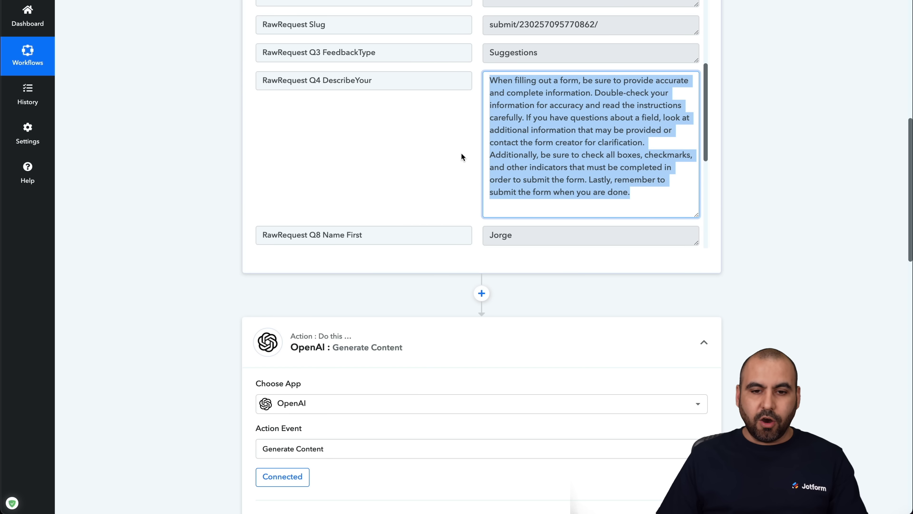
click(461, 154)
scroll(461, 154, up, 1)
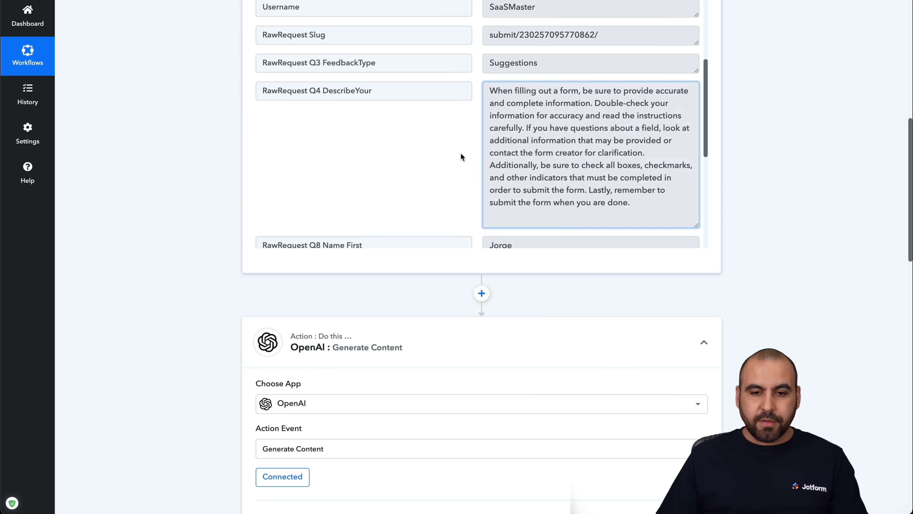
Step: Paste the validation instruction into the OpenAI action's Prompt field
scroll(461, 153, down, 3)
scroll(461, 155, down, 3)
scroll(466, 288, down, 8)
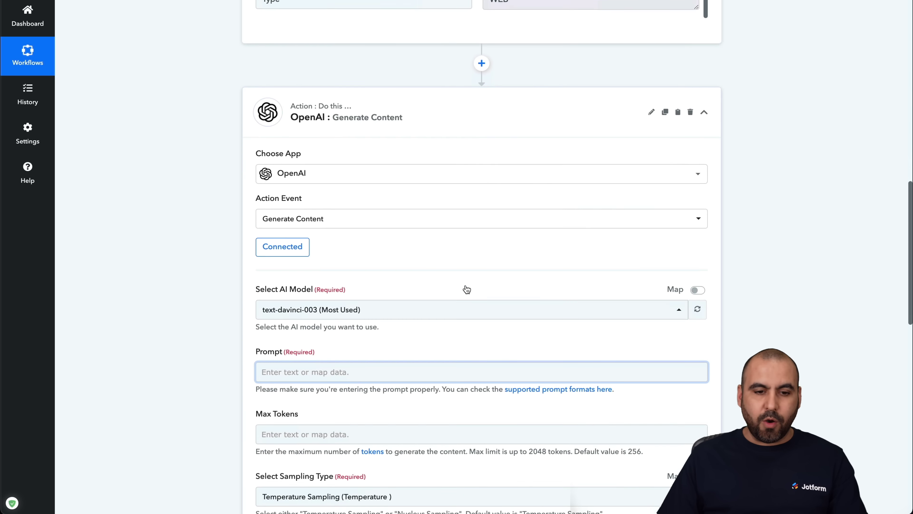
scroll(466, 288, down, 2)
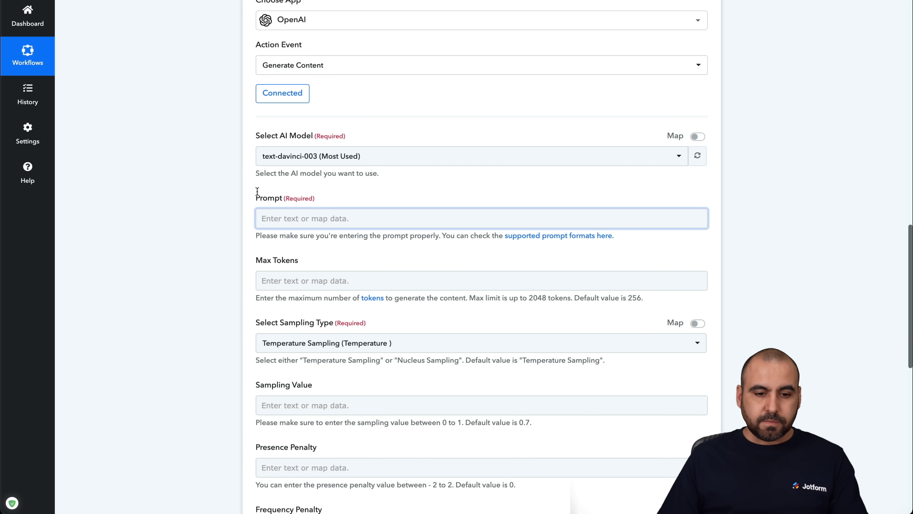
click(305, 221)
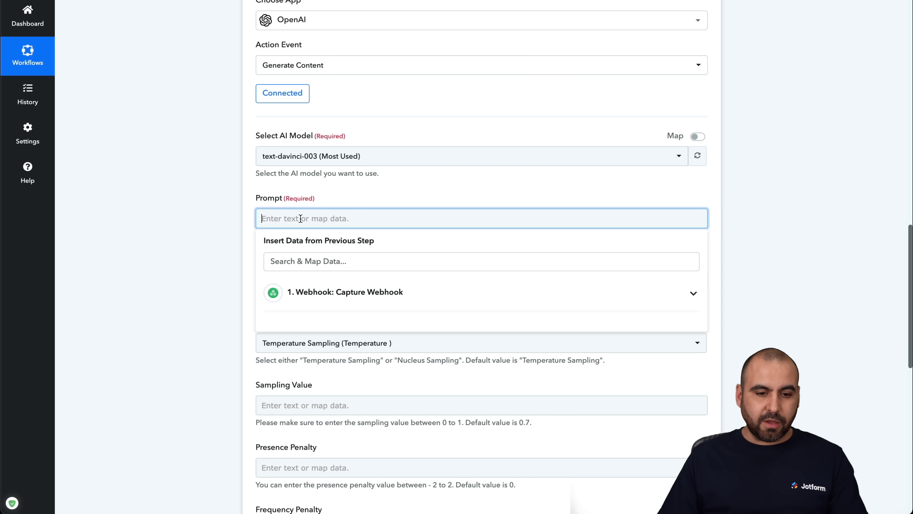
key(ctrl+v)
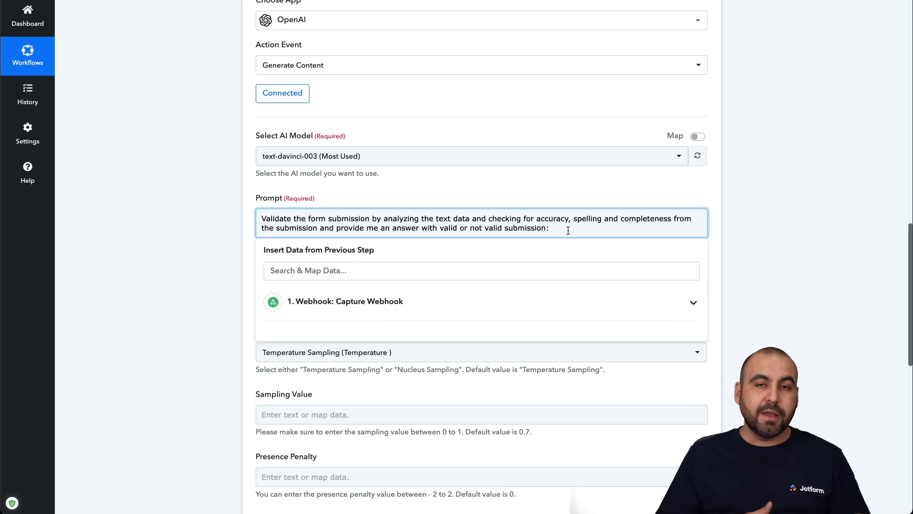
Step: Map the webhook's RawRequest Q4 DescribeYour field into the Prompt after the instruction
click(345, 310)
scroll(410, 351, down, 3)
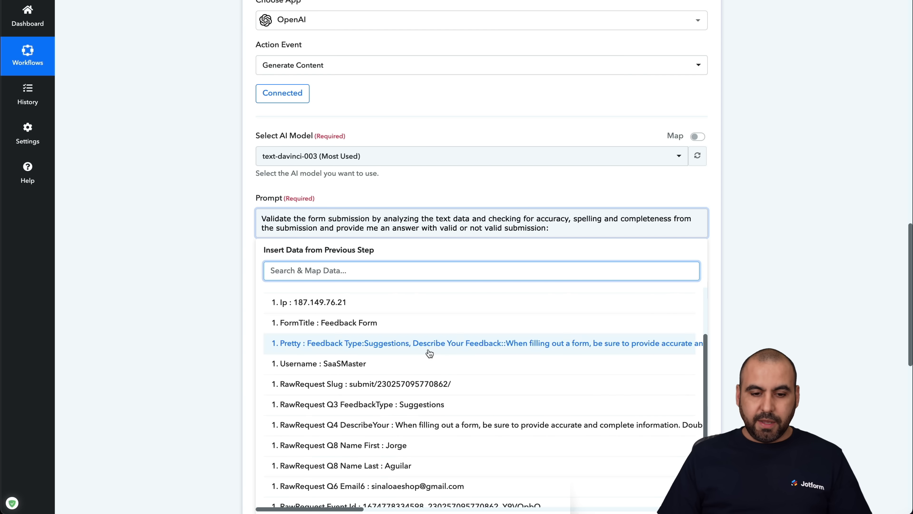
scroll(433, 413, down, 1)
click(433, 402)
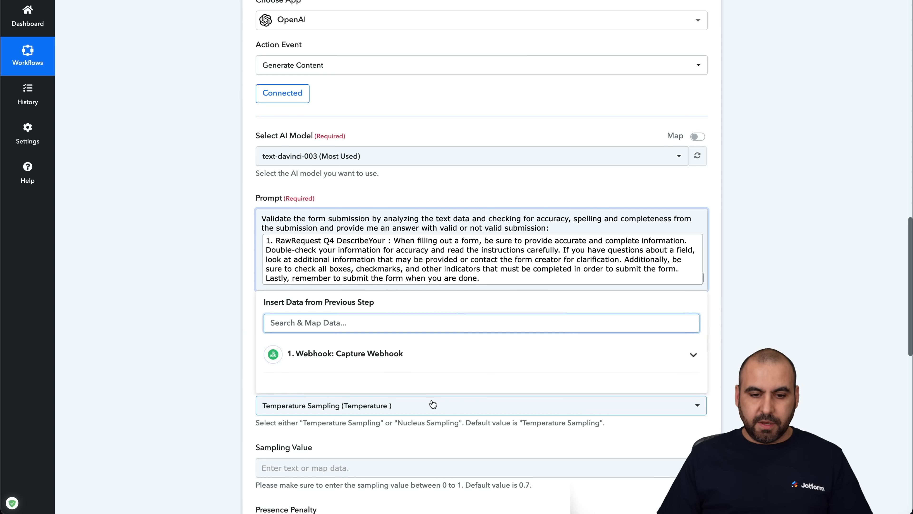
click(234, 264)
scroll(266, 373, down, 2)
scroll(266, 376, down, 6)
scroll(266, 378, down, 1)
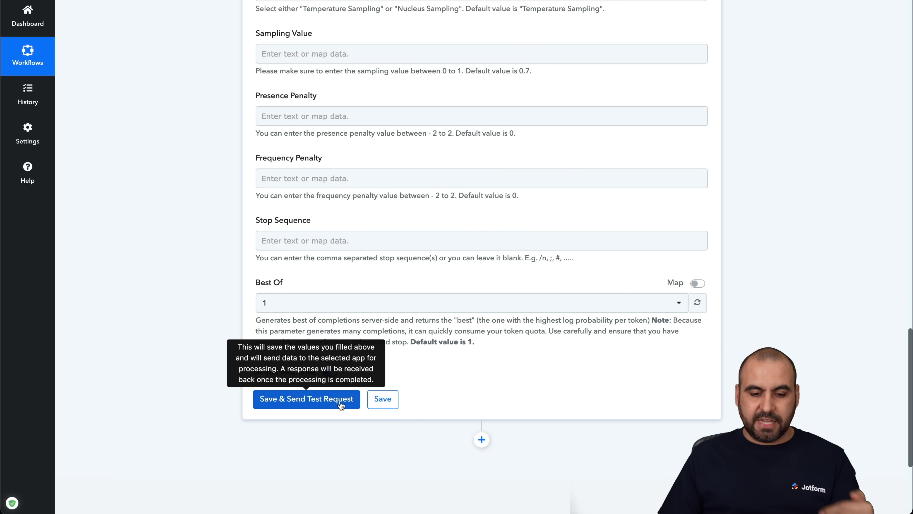
Step: Save and test the OpenAI step, confirming Choices 0 Text reads 'Valid submission.'
click(341, 402)
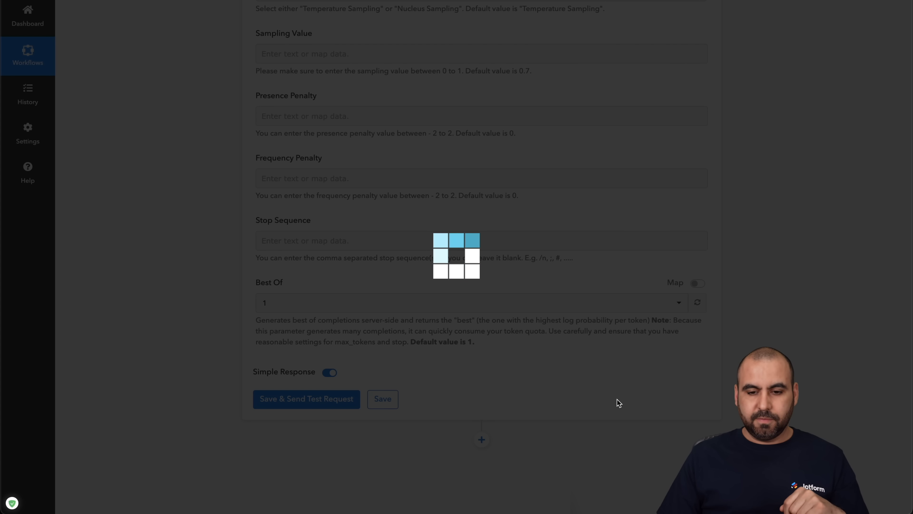
scroll(681, 375, down, 7)
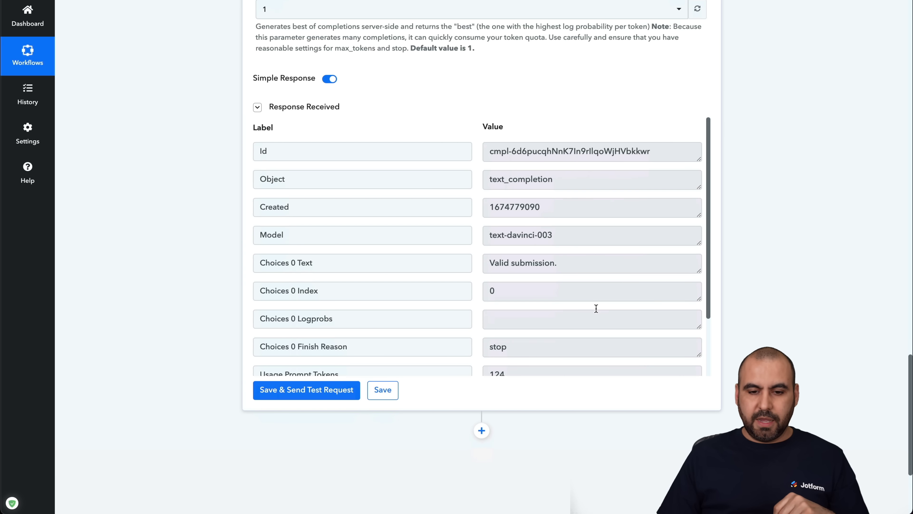
drag(489, 262, 561, 262)
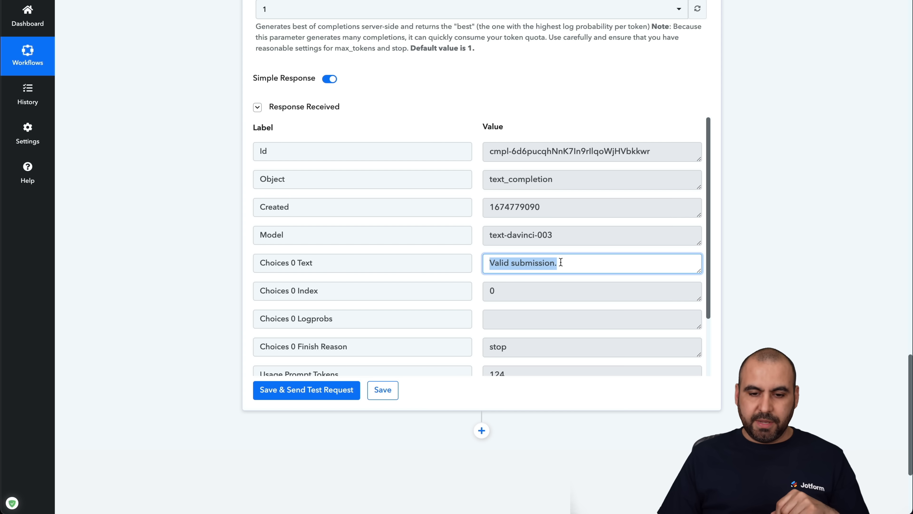
scroll(561, 262, down, 1)
click(573, 419)
scroll(558, 419, down, 3)
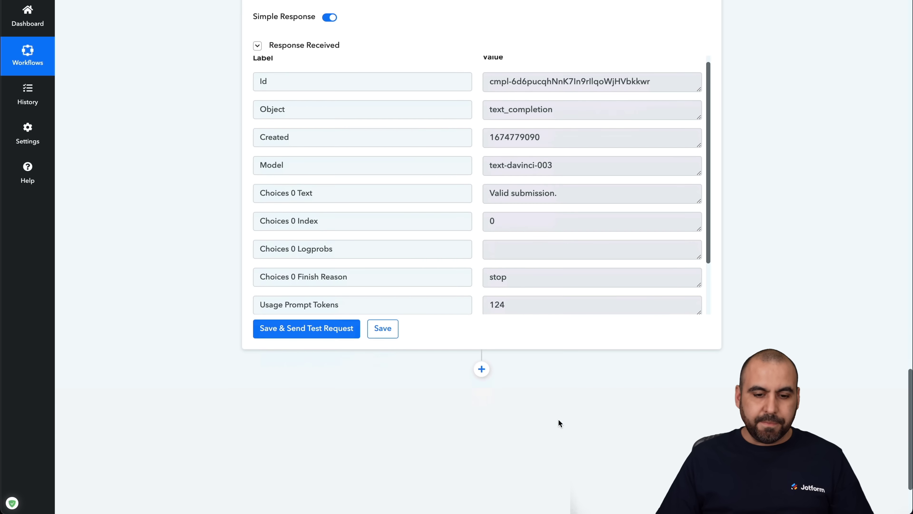
scroll(461, 322, up, 10)
scroll(468, 317, up, 12)
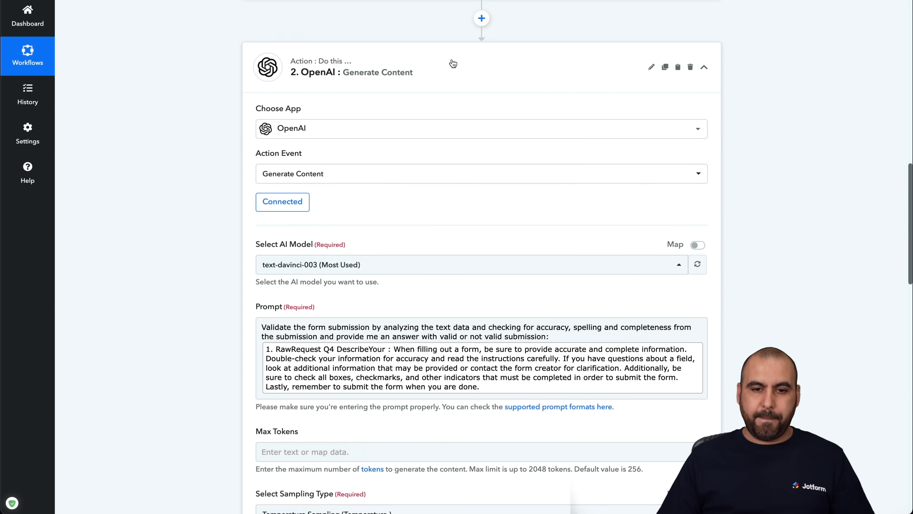
click(452, 64)
click(482, 265)
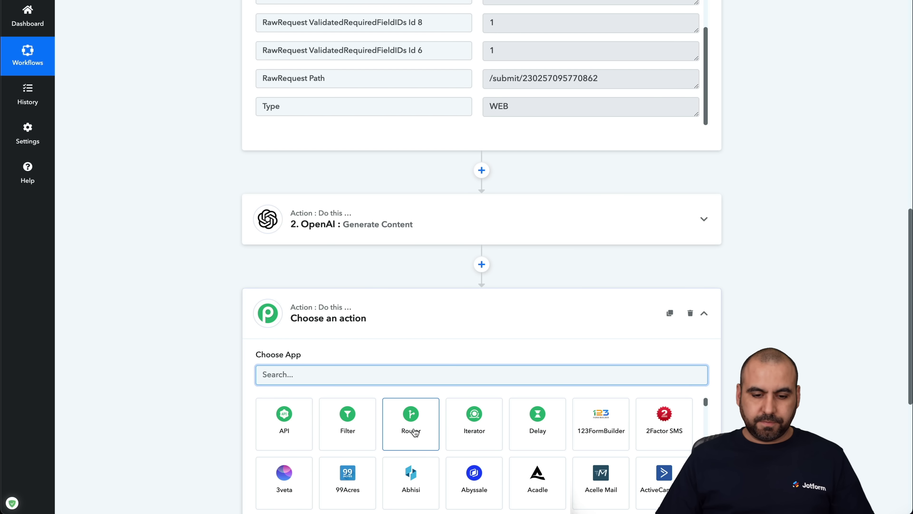
Step: Add a Router by Pabbly step and begin configuring Route 1's filter
click(410, 423)
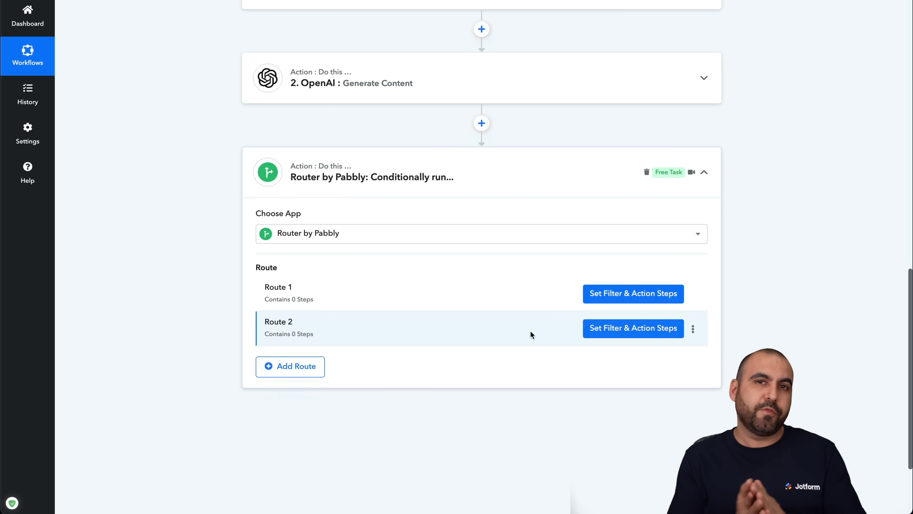
click(603, 294)
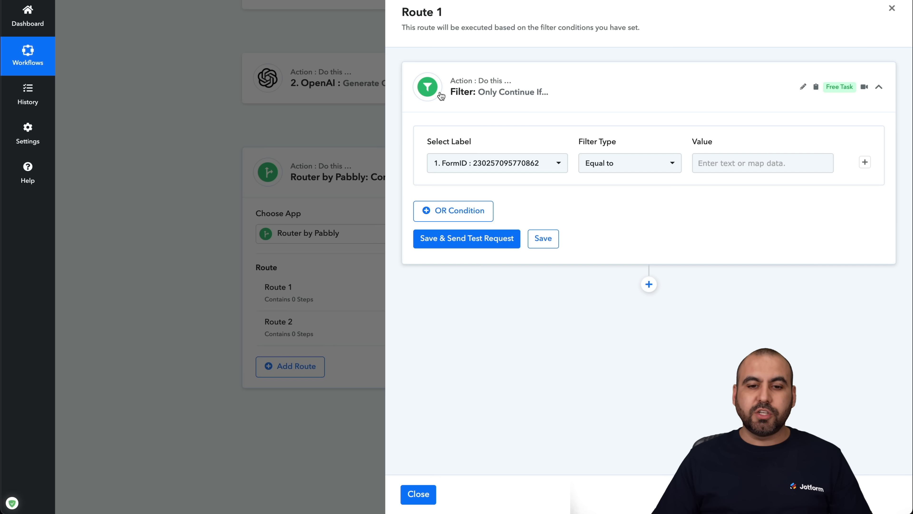
Step: Filter Route 1 on OpenAI Choices 0 Text, Contains 'not valid', and test it
click(506, 163)
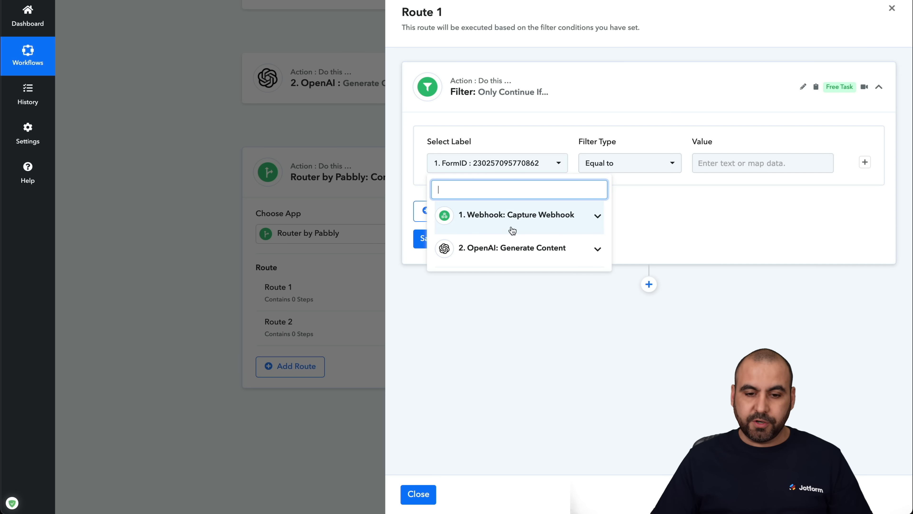
click(528, 250)
scroll(518, 346, down, 1)
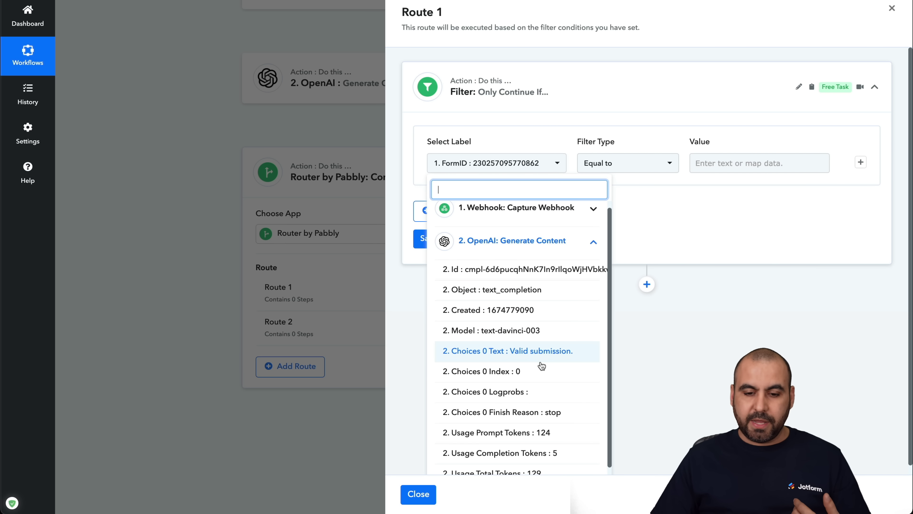
click(517, 344)
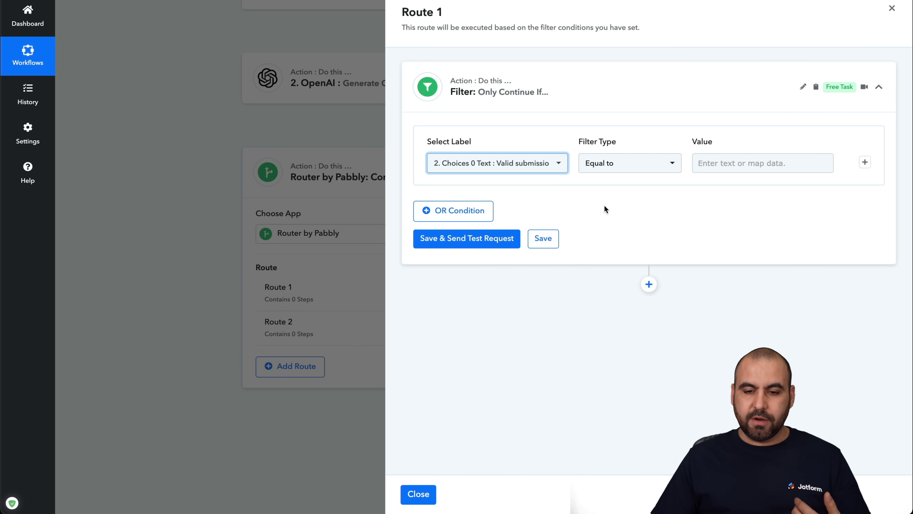
click(632, 171)
click(643, 245)
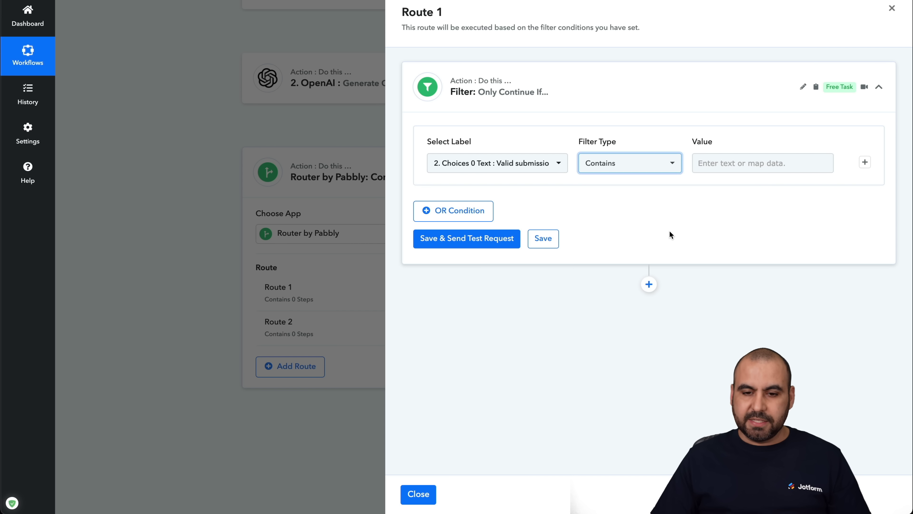
click(716, 162)
text(not valid)
click(631, 194)
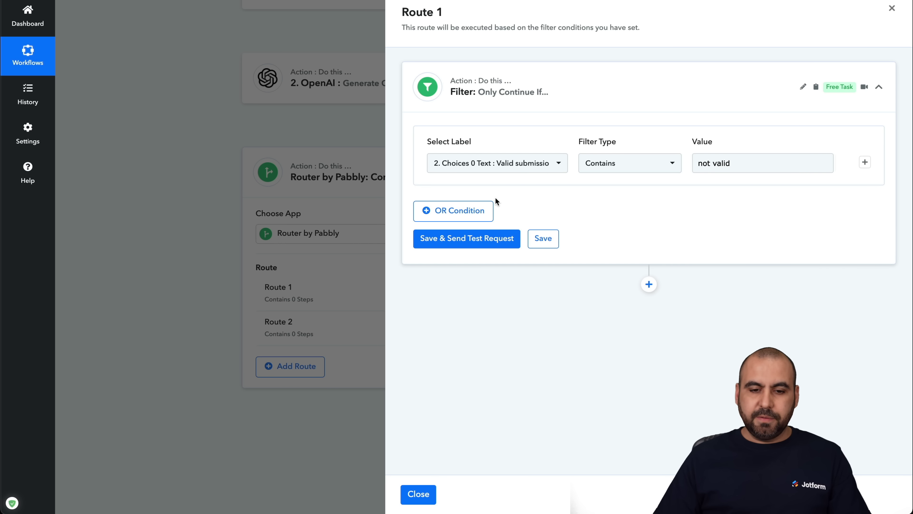
click(509, 238)
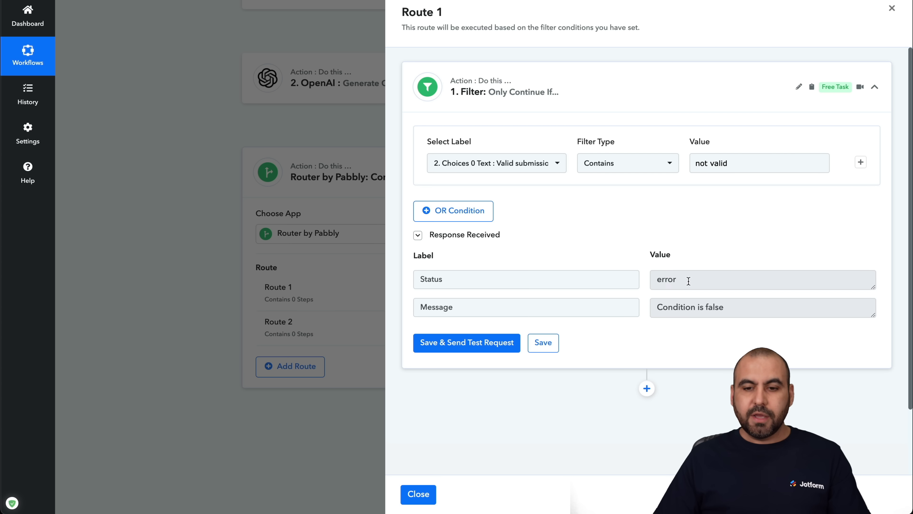
Step: Change the filter value to 'valid' and re-test
click(710, 163)
double_click(710, 163)
key(BackSpace)
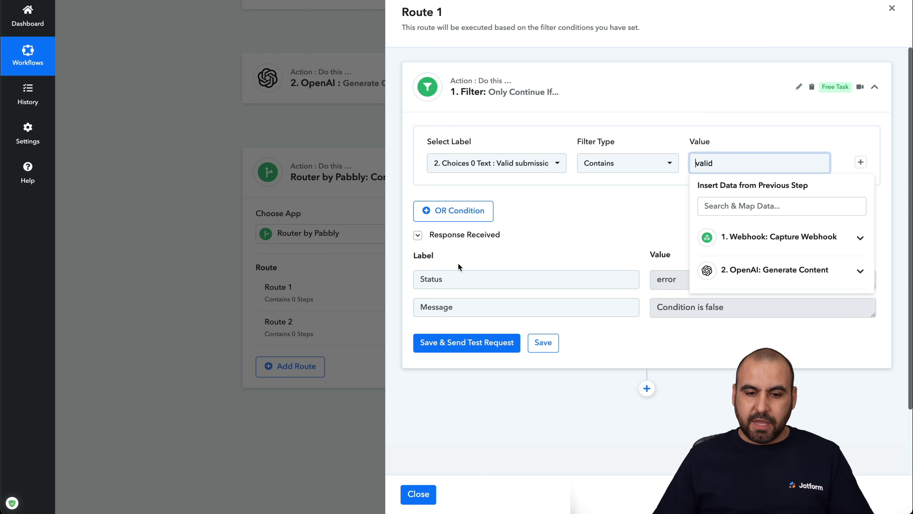
click(467, 341)
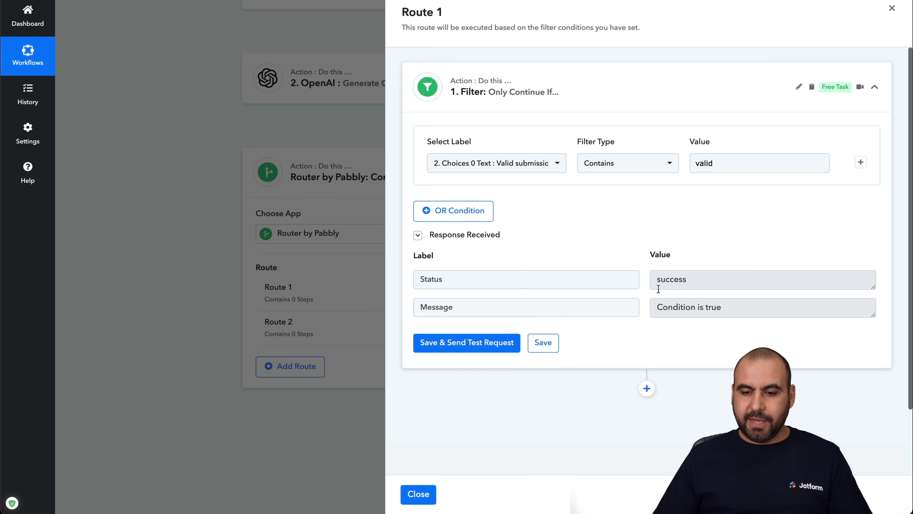
Step: Restore the filter value to 'not valid', save and test, then collapse the filter
click(705, 158)
drag(700, 163, 696, 163)
text(V)
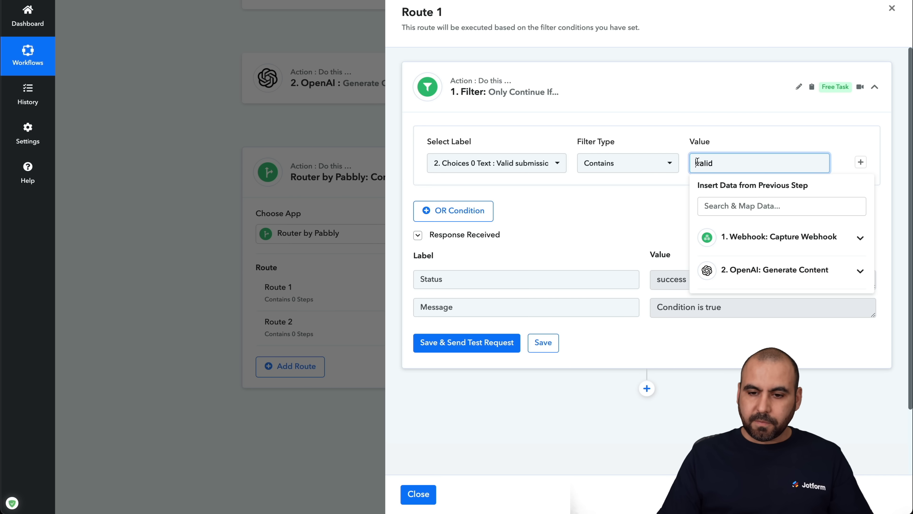
text(not)
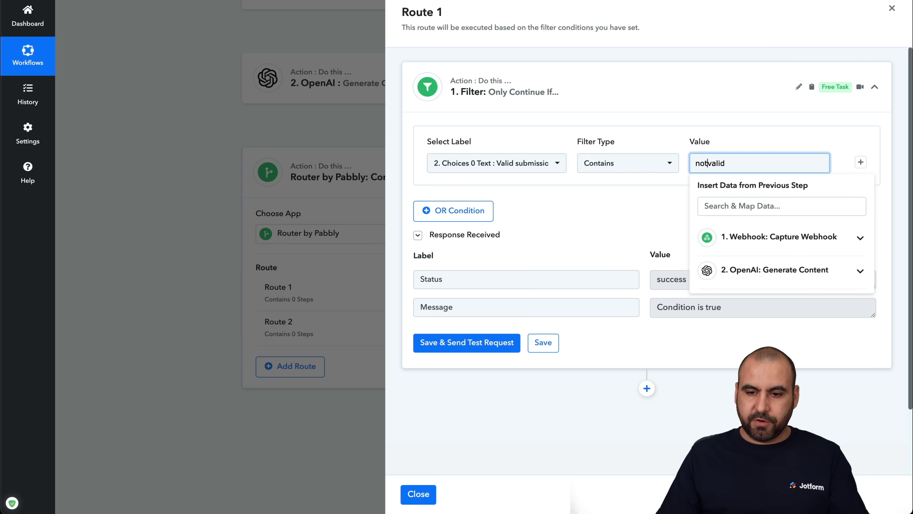
click(608, 205)
click(515, 346)
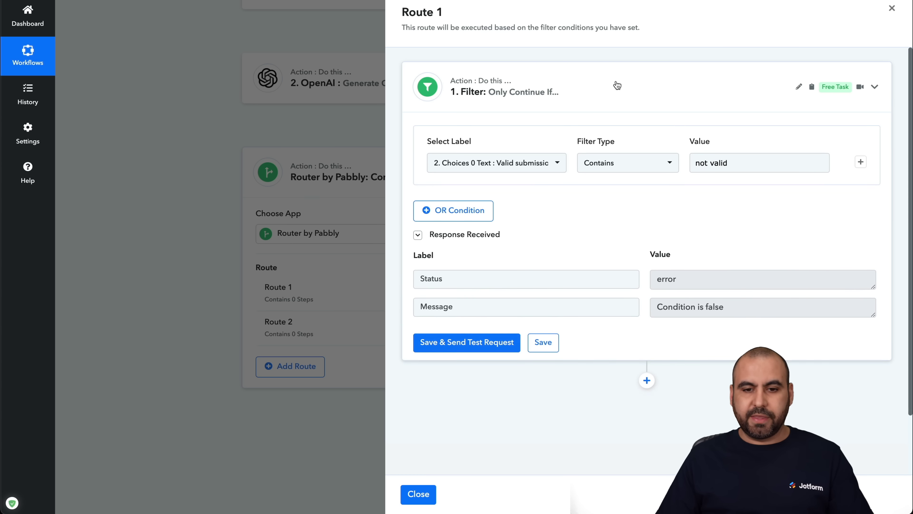
click(617, 85)
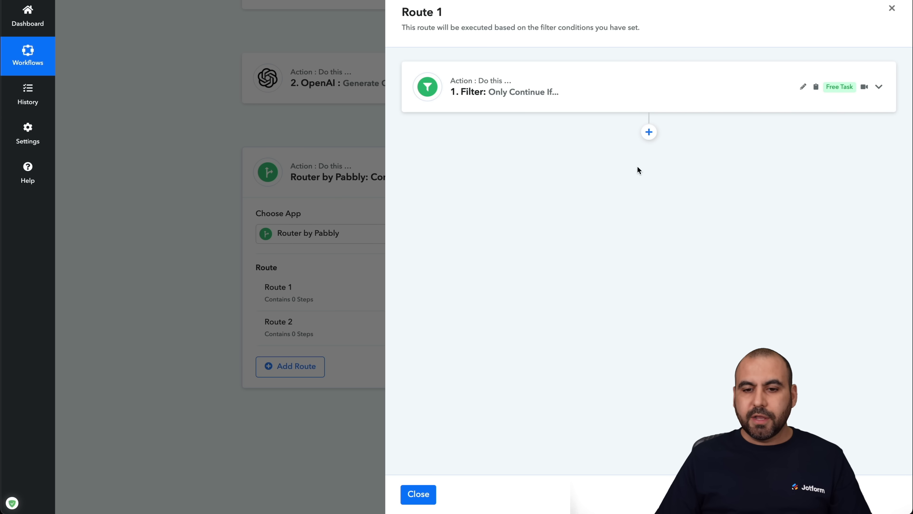
Step: Add a Gmail action step after Route 1's filter
click(649, 133)
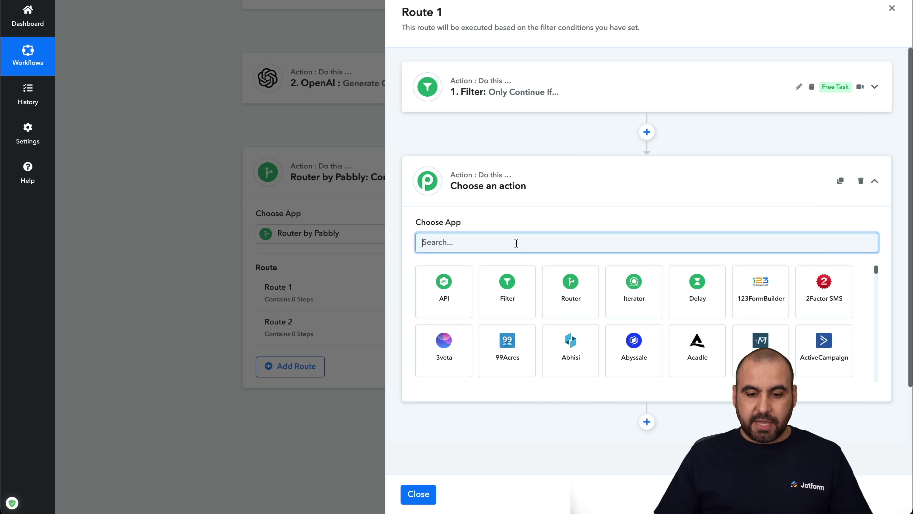
text(smtp)
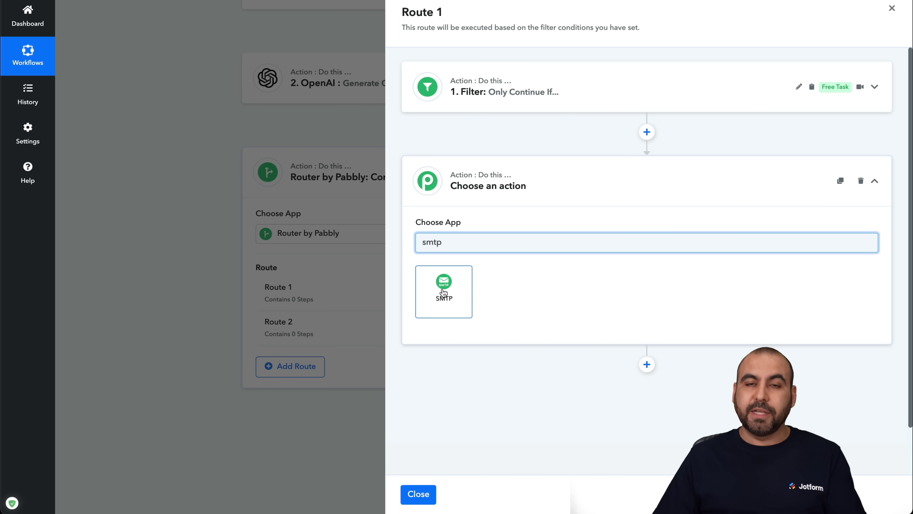
double_click(432, 242)
text(gmail)
click(516, 284)
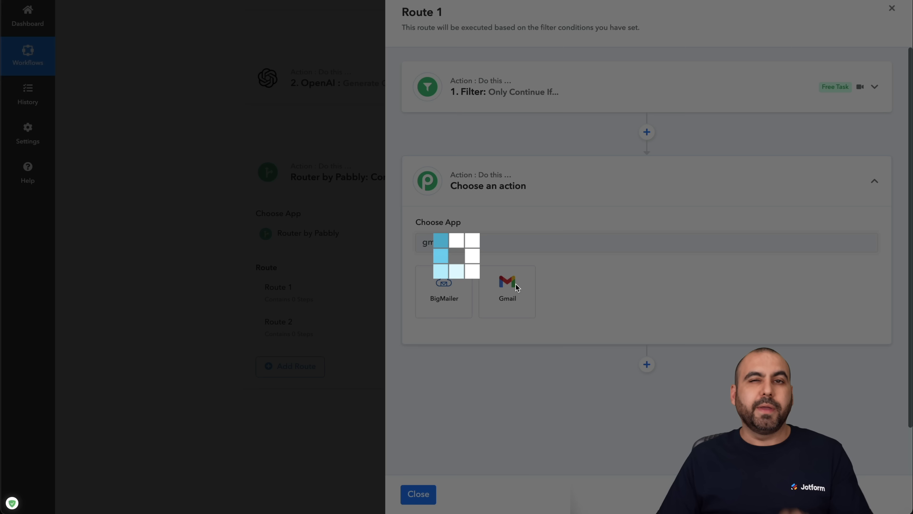
Step: Choose the Send Email action and connect it through the existing Gmail #5 connection
click(517, 288)
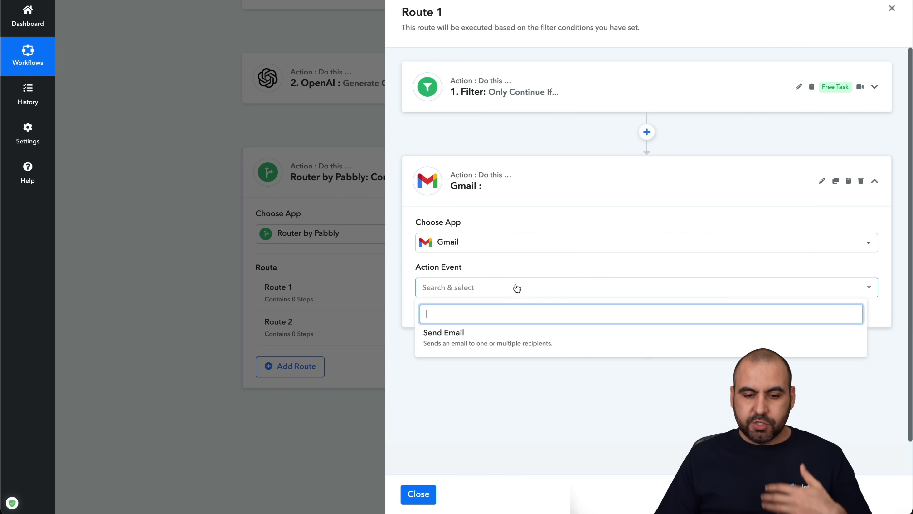
click(492, 330)
click(448, 286)
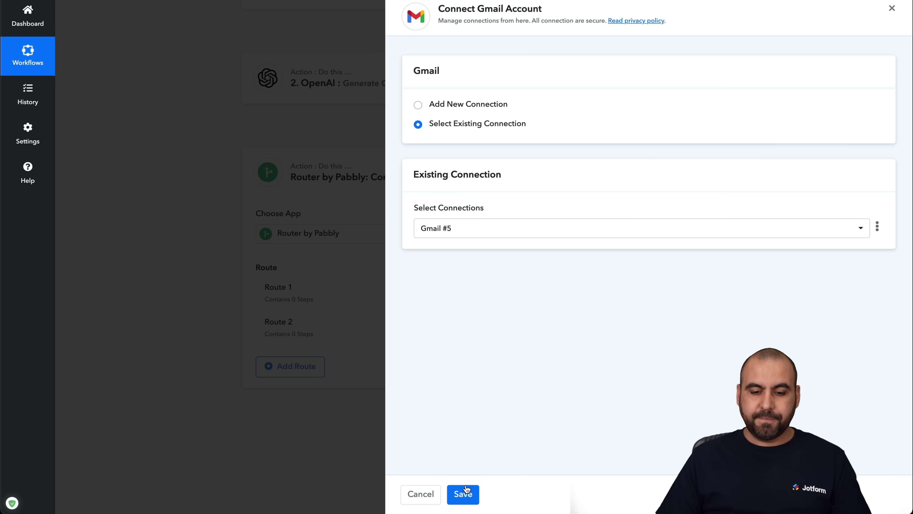
click(463, 494)
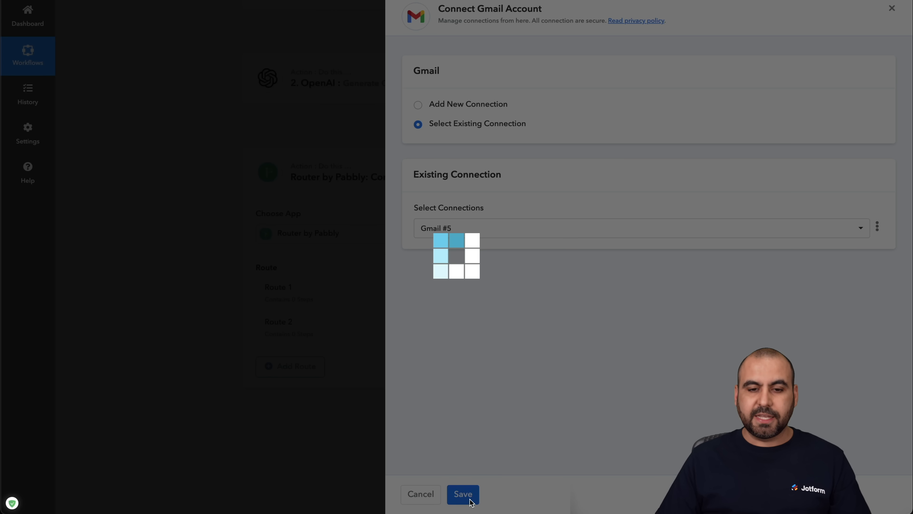
scroll(589, 405, down, 3)
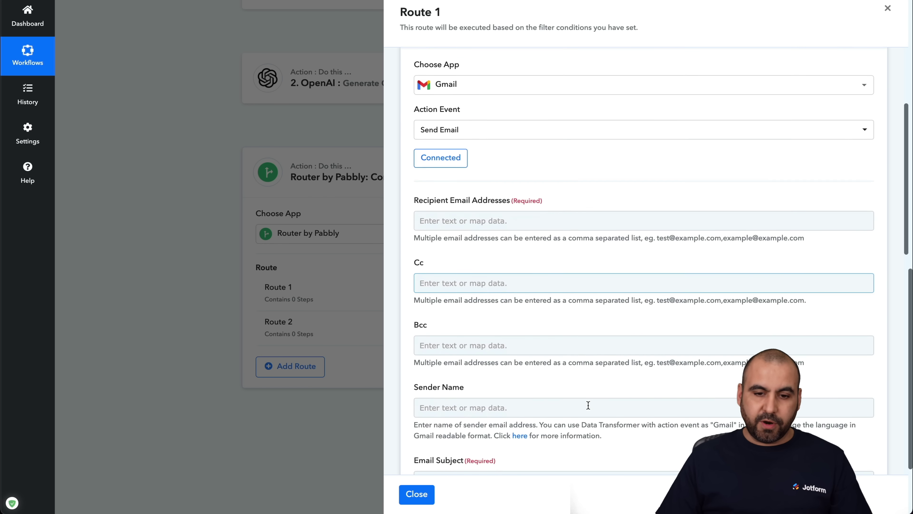
Step: Map the submitter's Q6 Email6 address from the webhook as the email recipient
click(456, 216)
scroll(593, 187, down, 2)
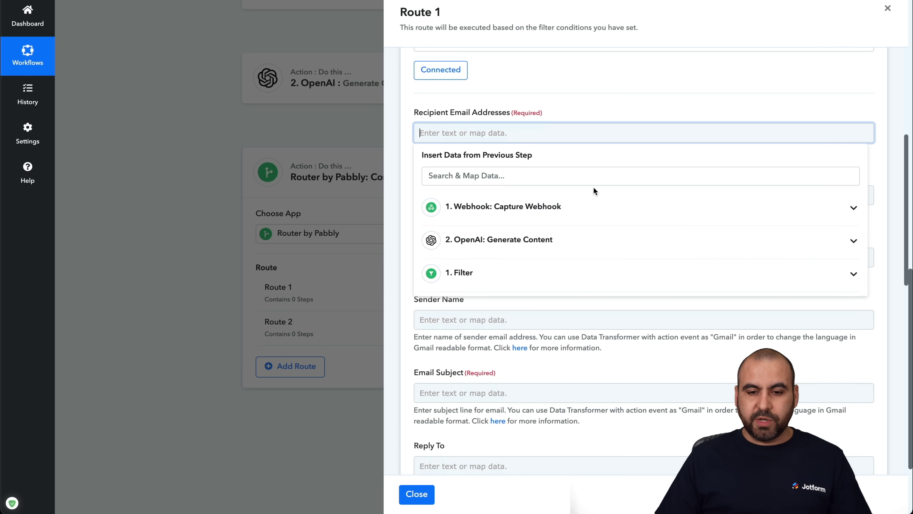
click(511, 207)
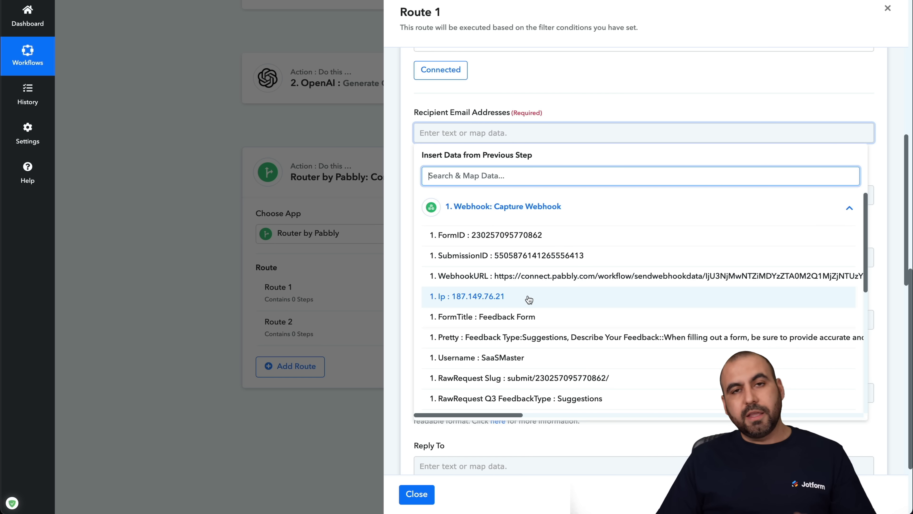
scroll(529, 300, down, 4)
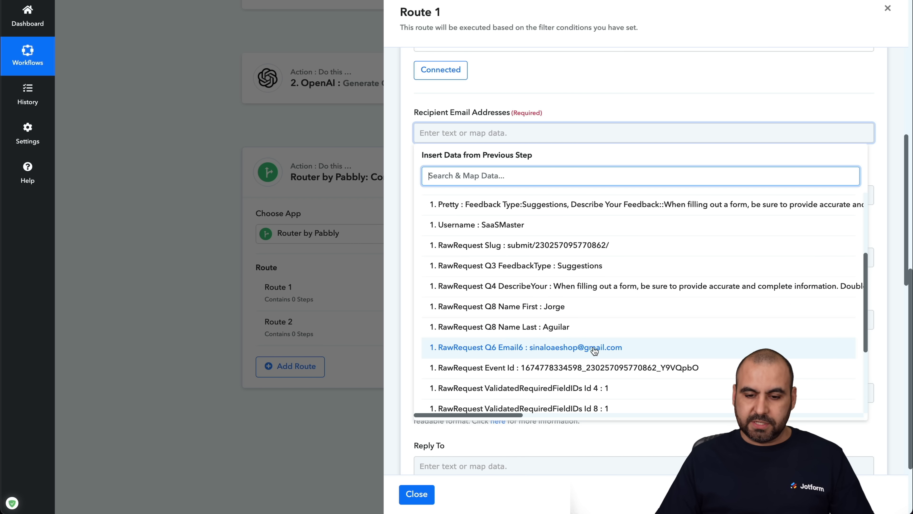
click(582, 349)
click(406, 174)
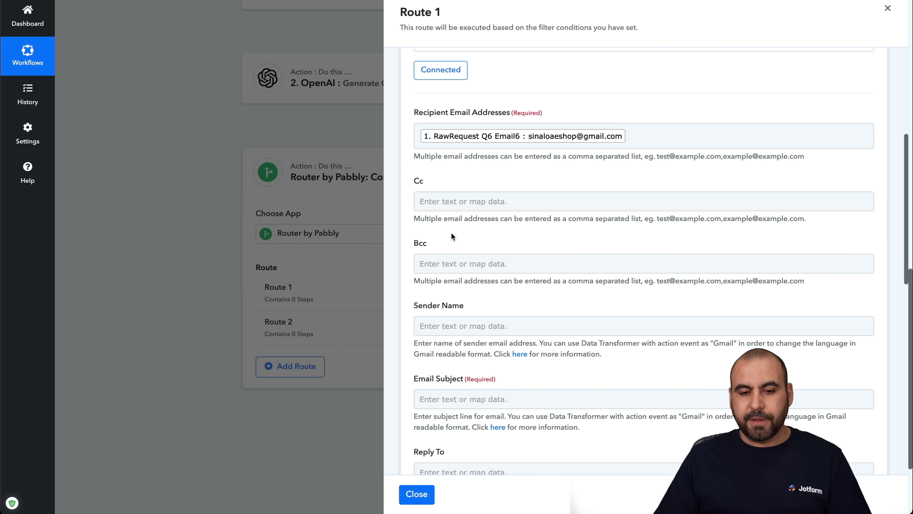
Step: Set the sender name to the submitter's mapped Q8 first and last name
scroll(460, 251, down, 1)
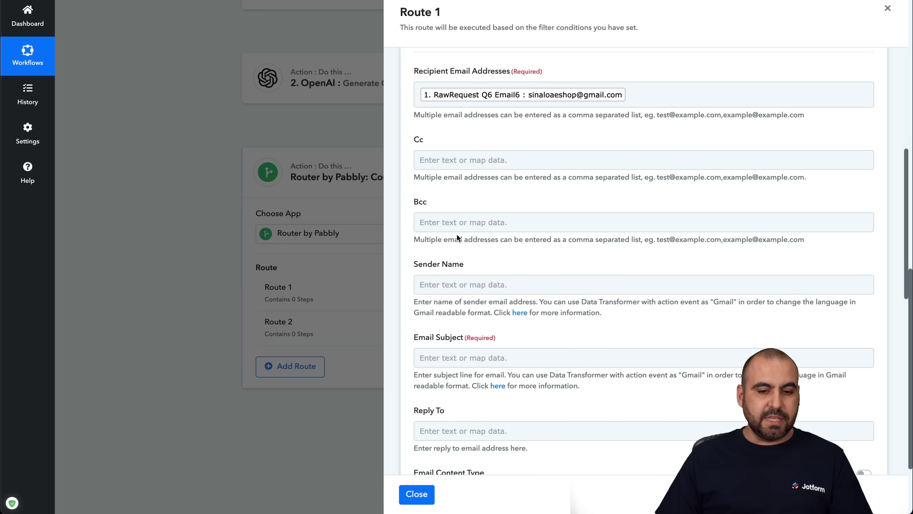
scroll(457, 234, down, 2)
click(454, 194)
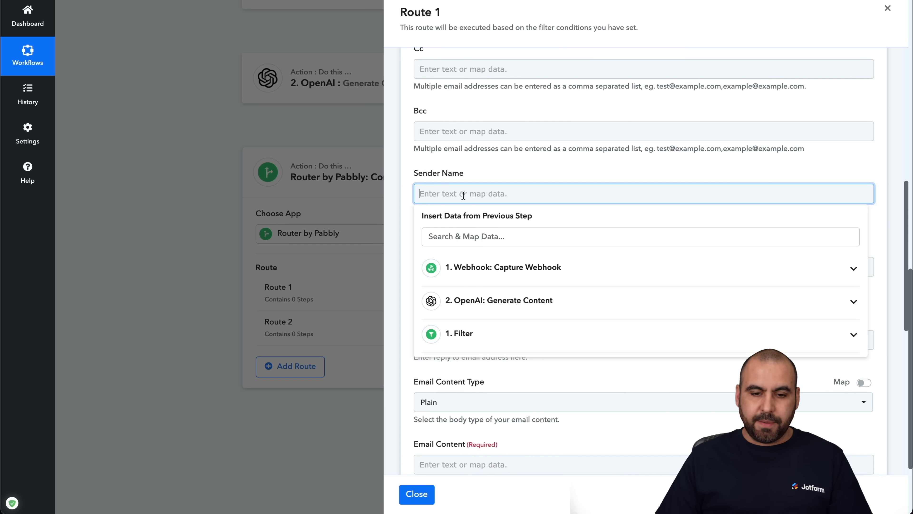
click(522, 272)
scroll(520, 373, down, 3)
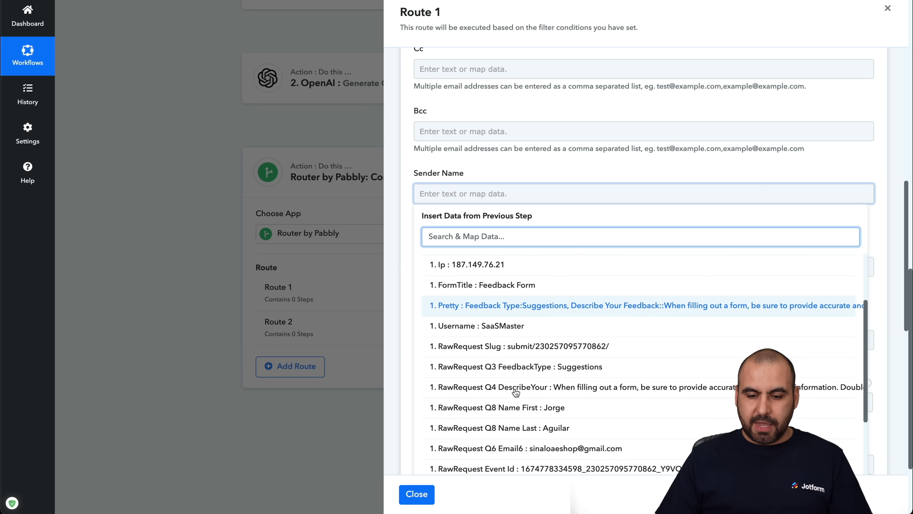
click(515, 407)
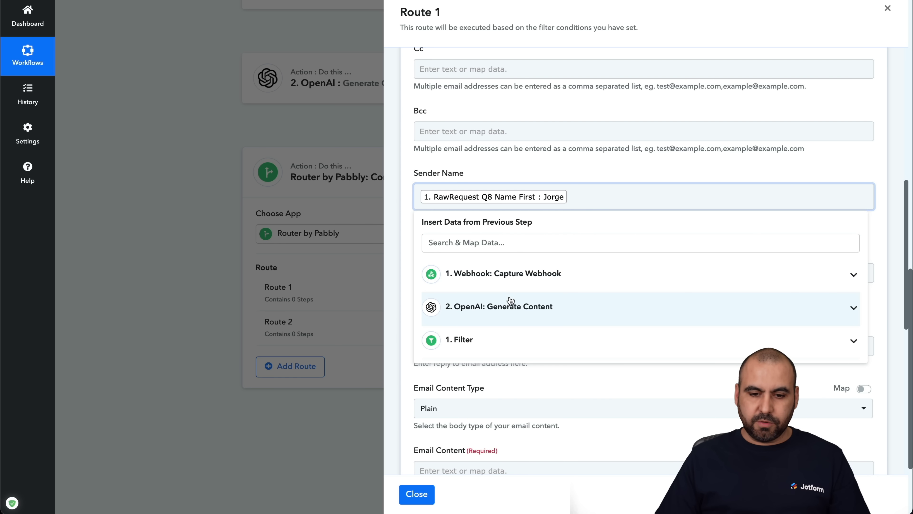
click(507, 281)
scroll(524, 344, down, 3)
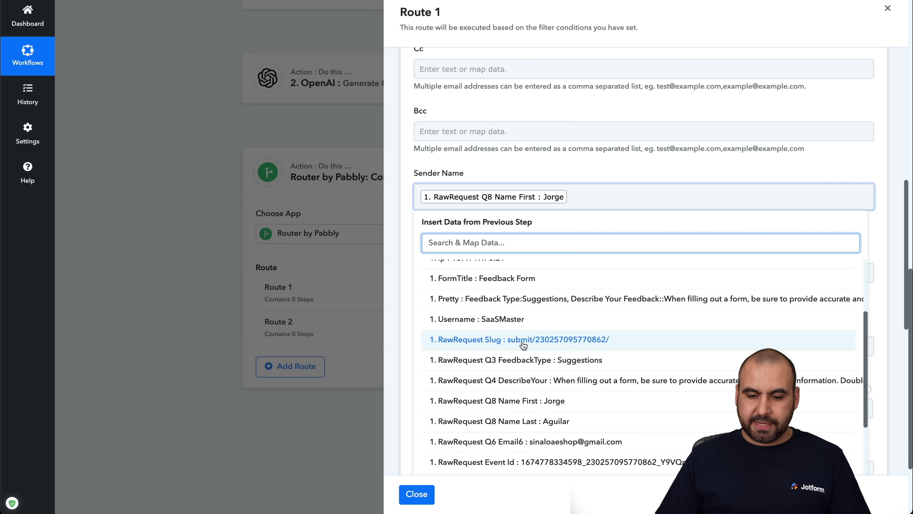
click(547, 421)
click(418, 287)
Step: Enter the email subject 'Please fix form submission'
scroll(418, 288, down, 2)
scroll(418, 288, down, 1)
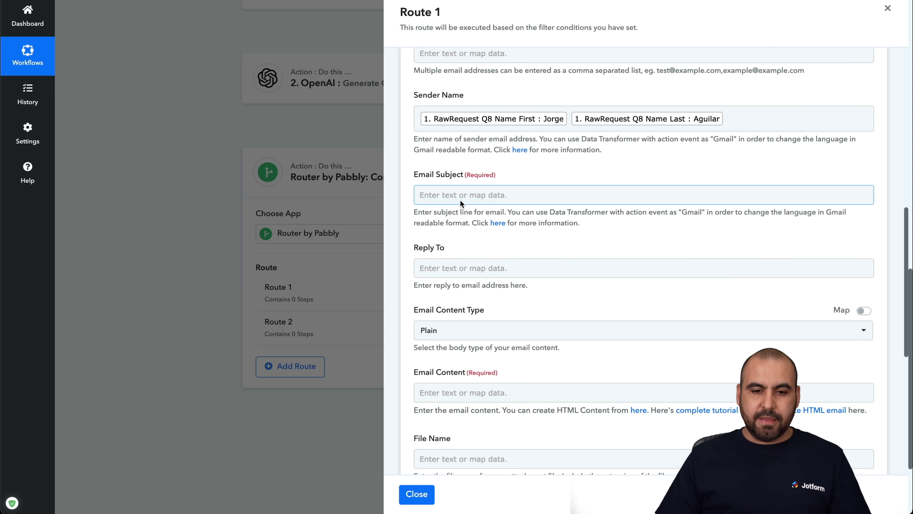
click(460, 198)
text(Please fix form submission)
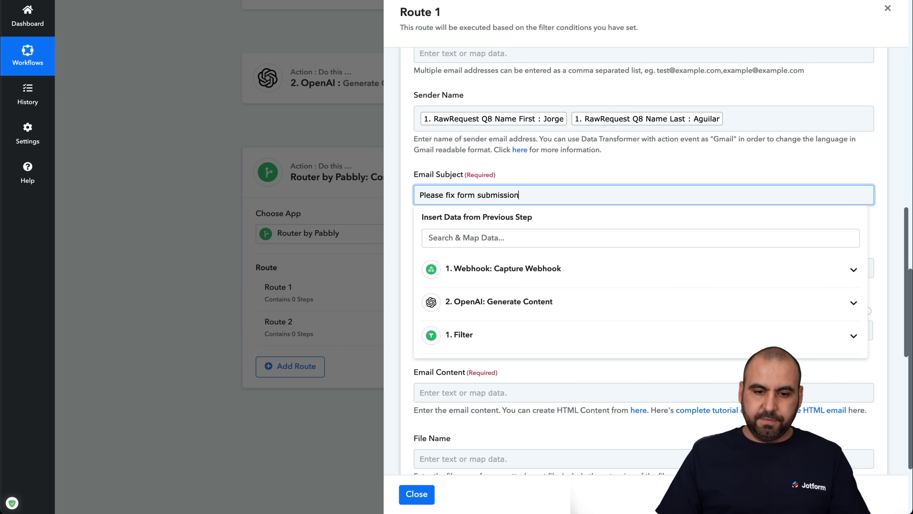
click(397, 211)
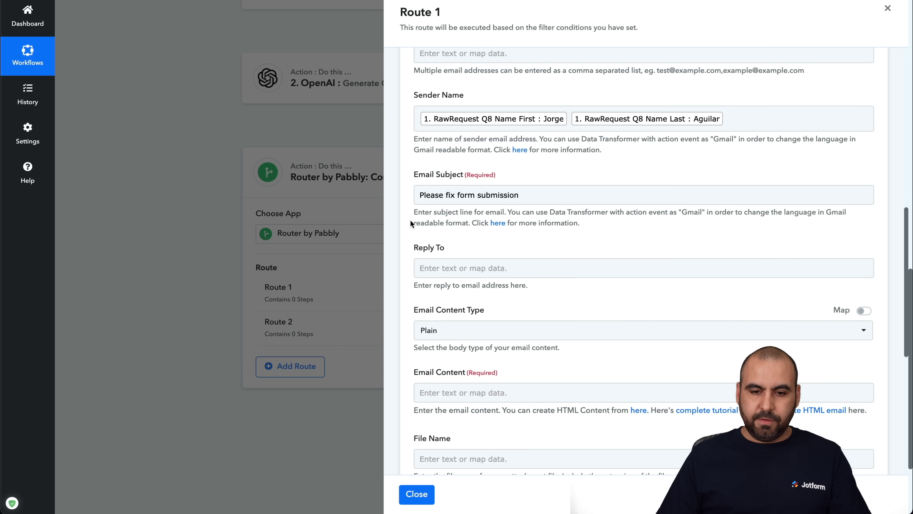
Step: Paste the reply-to address into the Reply To field
scroll(463, 163, down, 3)
click(492, 167)
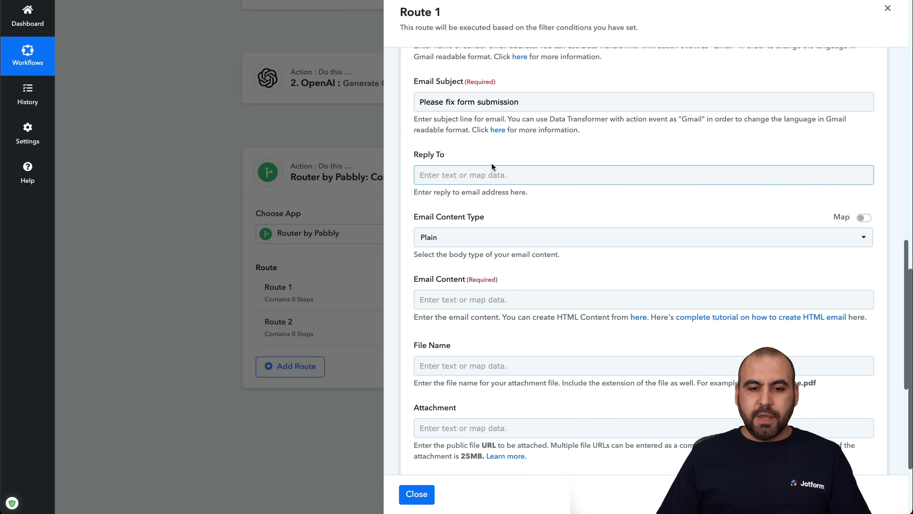
click(472, 176)
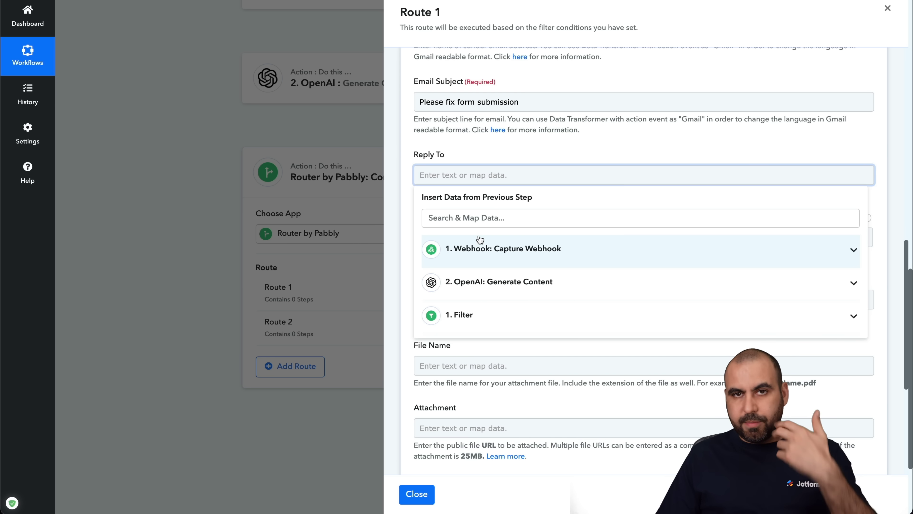
key(ctrl+v)
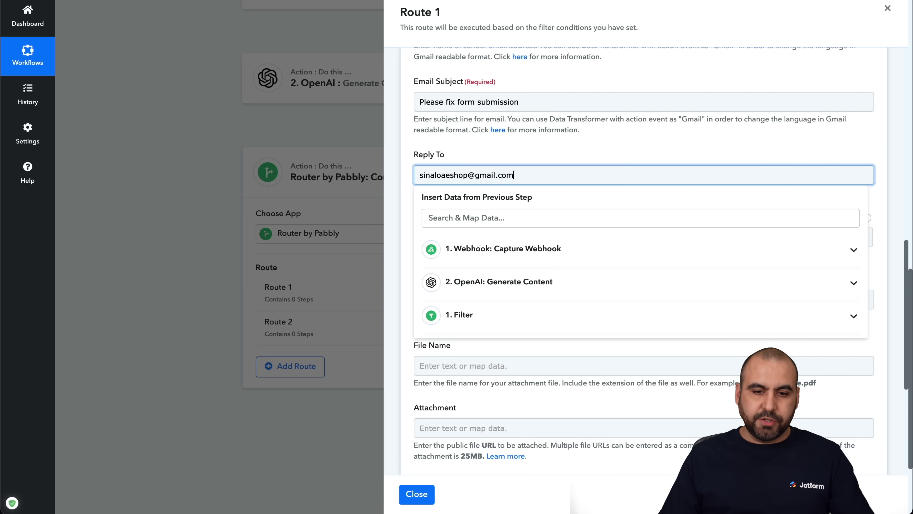
click(413, 176)
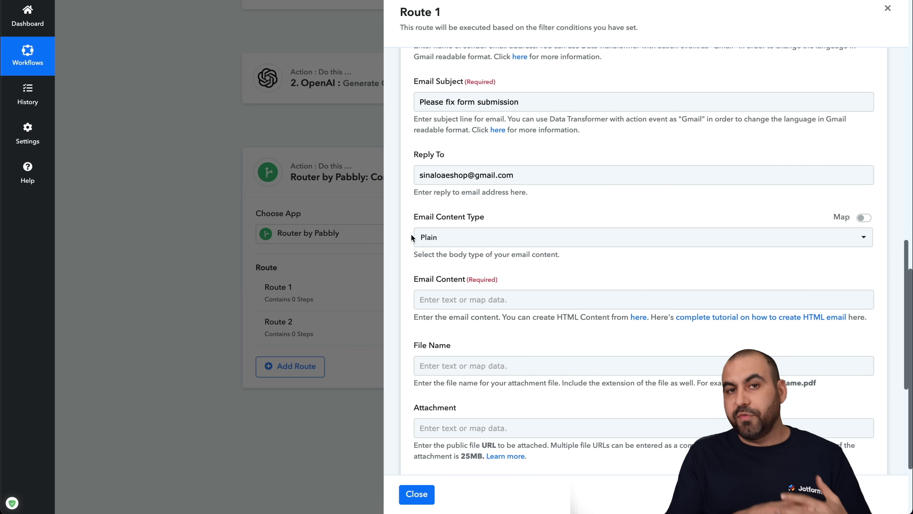
scroll(411, 236, down, 3)
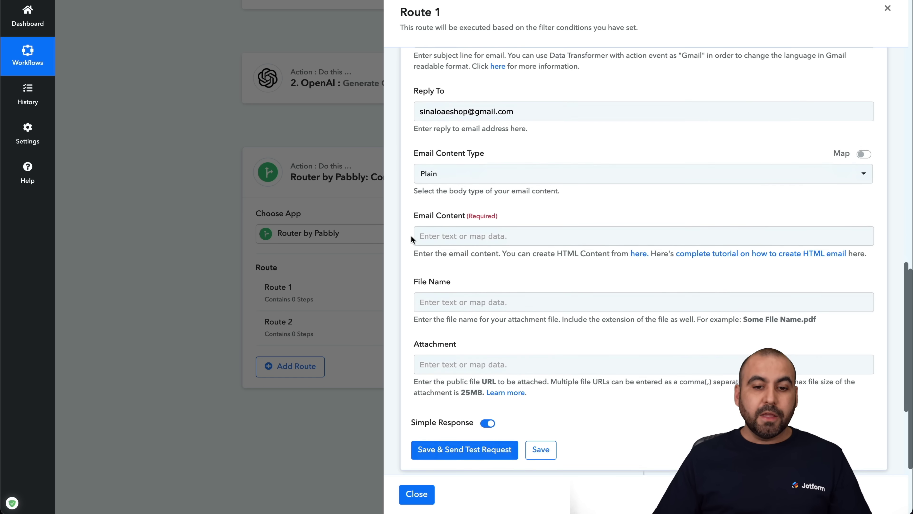
scroll(488, 160, down, 2)
click(477, 151)
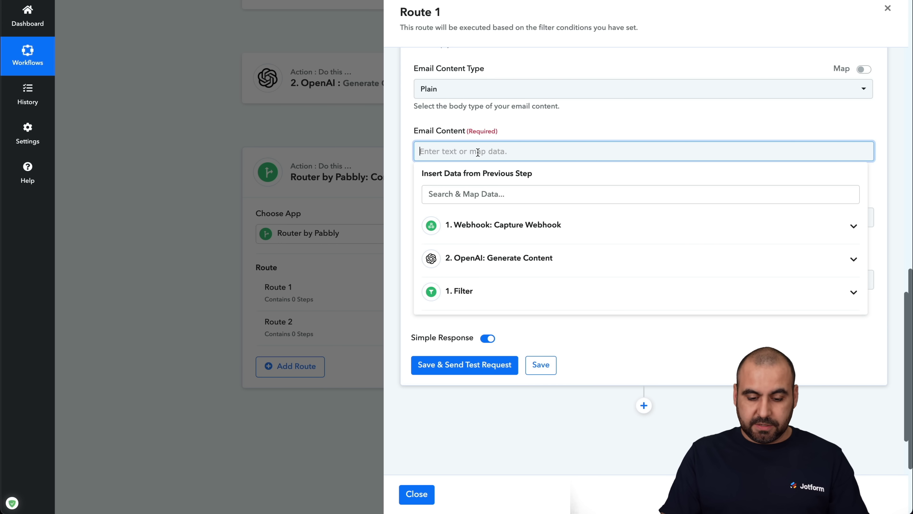
text(Our ai)
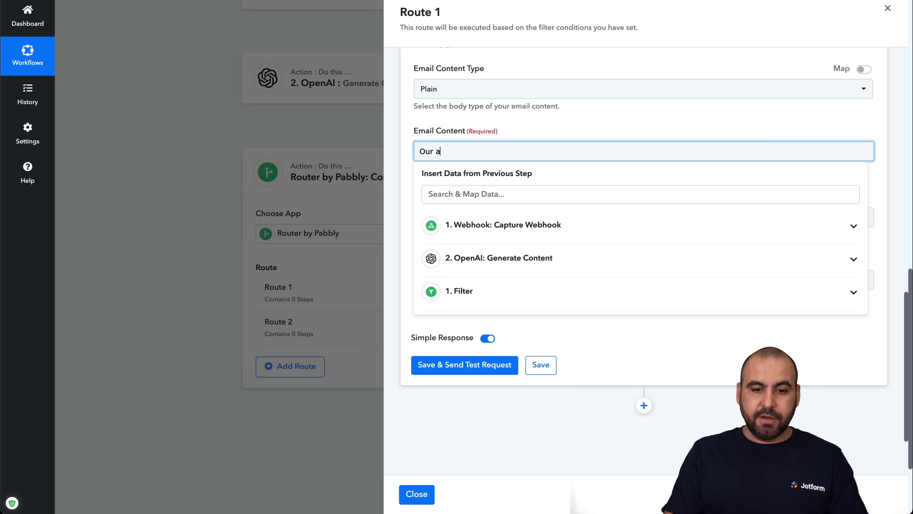
key(BackSpace)
key(BackSpace)
text(AI system)
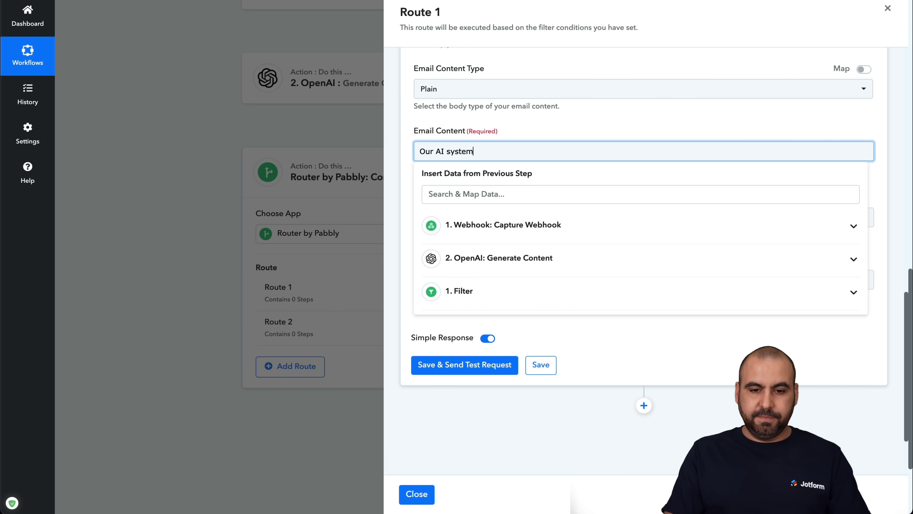
text(has detected errors in your form submission. Please follow this link and update your form)
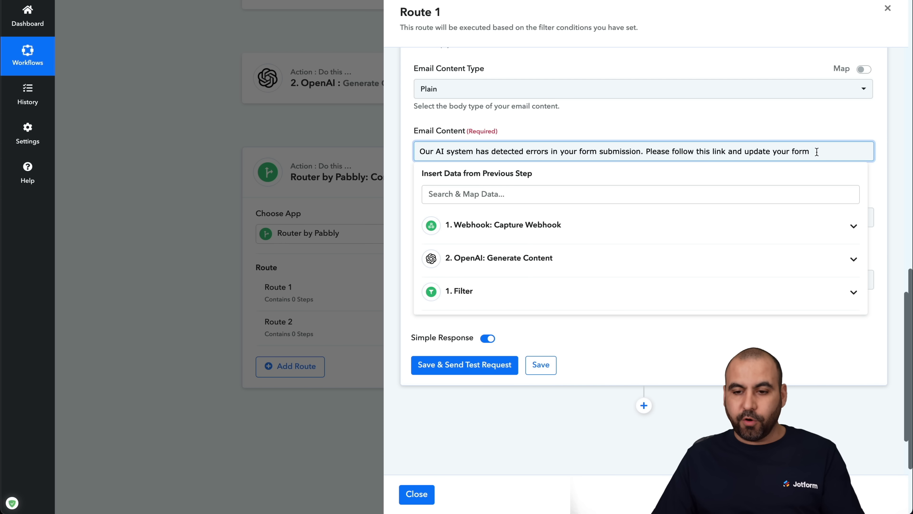
key(Return)
key(Return)
text(https://www.jotform.com/edit/)
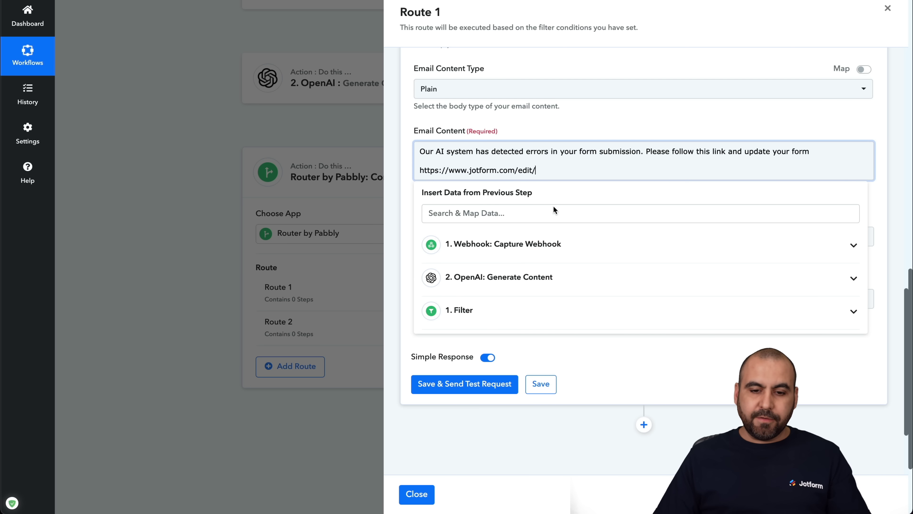
Step: Append the mapped SubmissionID to the edit link, then save and send a test request
click(541, 245)
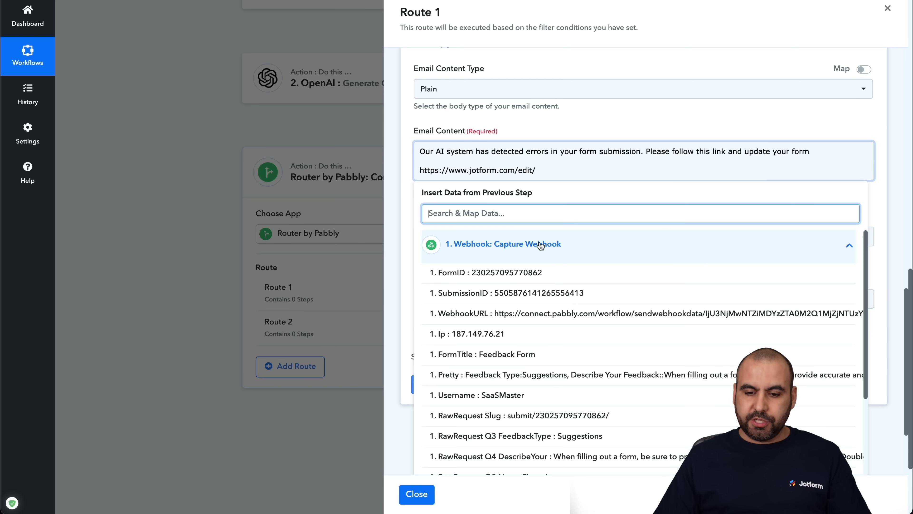
click(471, 293)
click(409, 197)
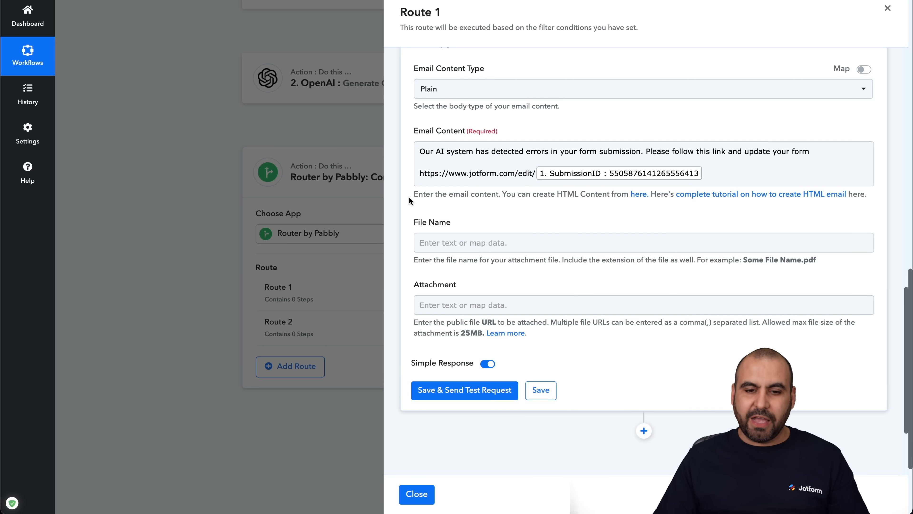
click(538, 241)
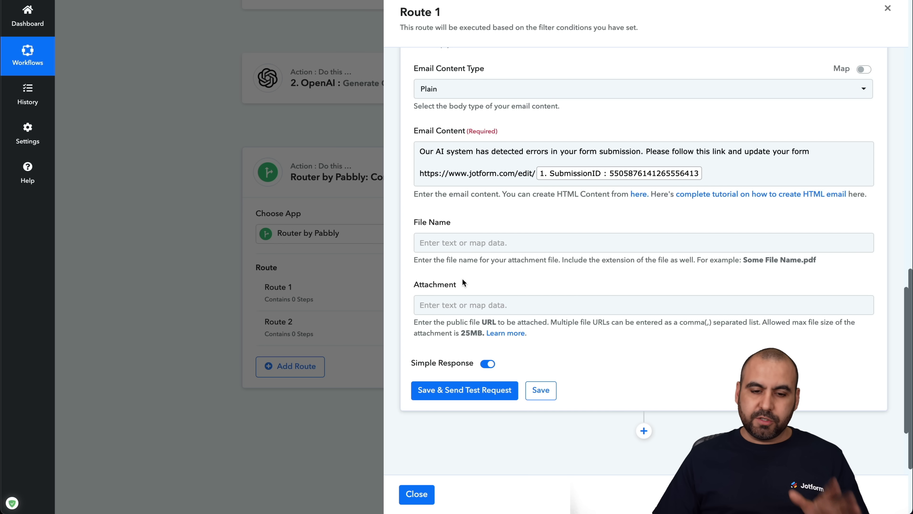
click(529, 304)
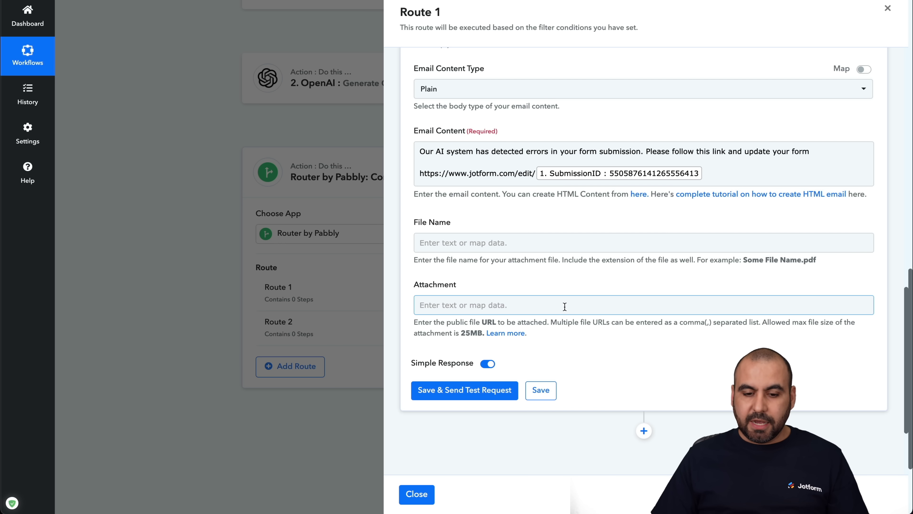
click(503, 396)
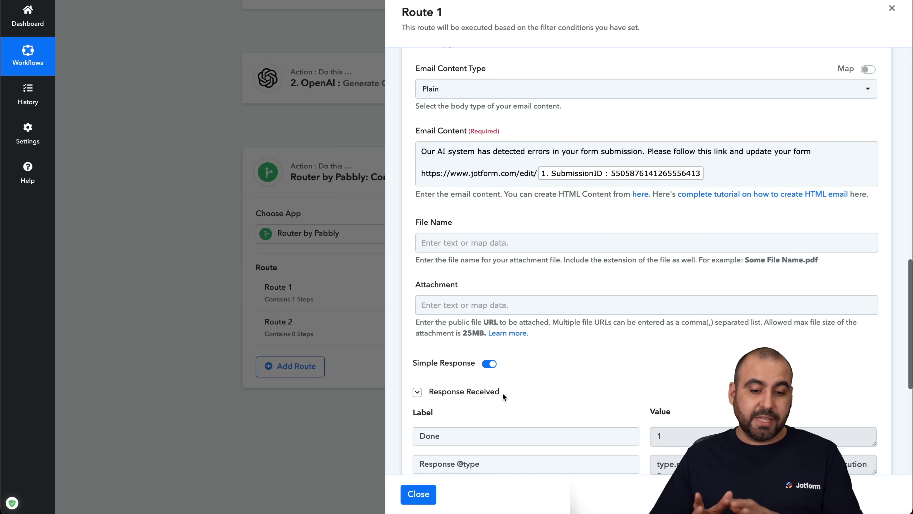
Step: Confirm the test response shows status sent, then open the edit link in the 'Please fix form submission' email
scroll(502, 392, down, 1)
scroll(502, 392, down, 3)
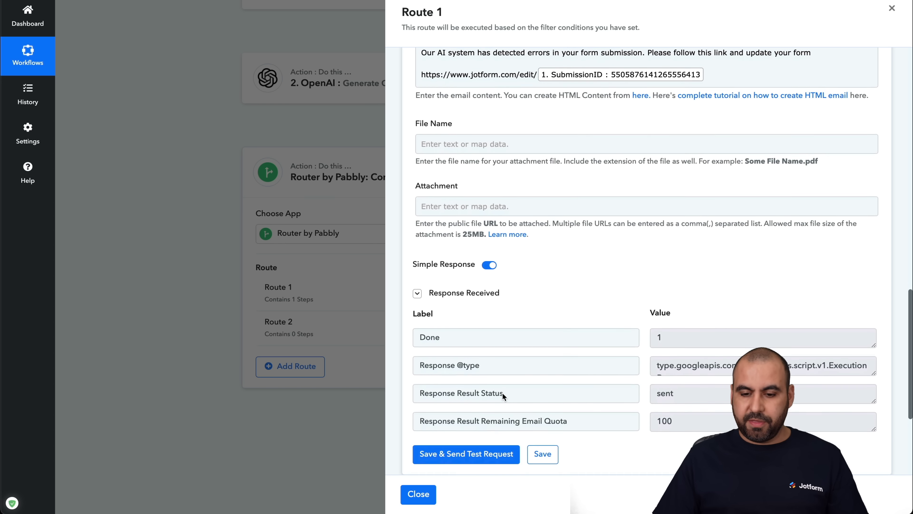
scroll(506, 287, up, 8)
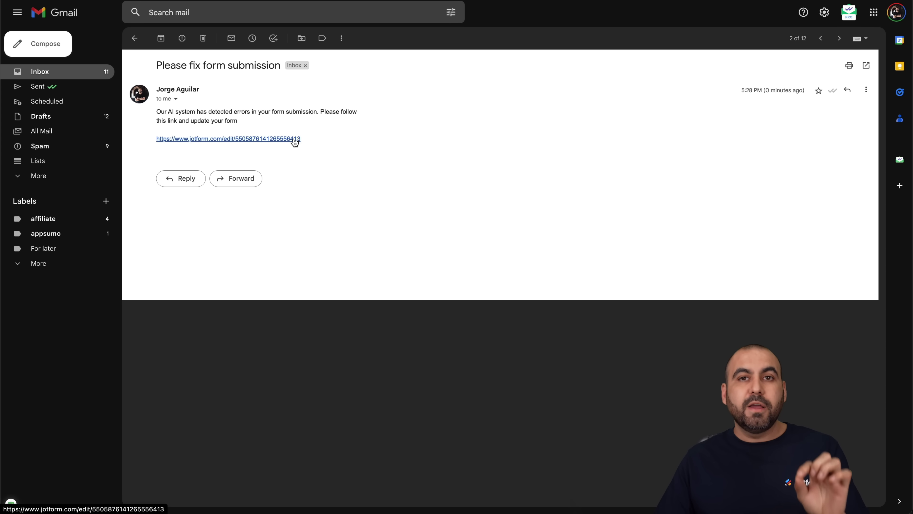
click(271, 139)
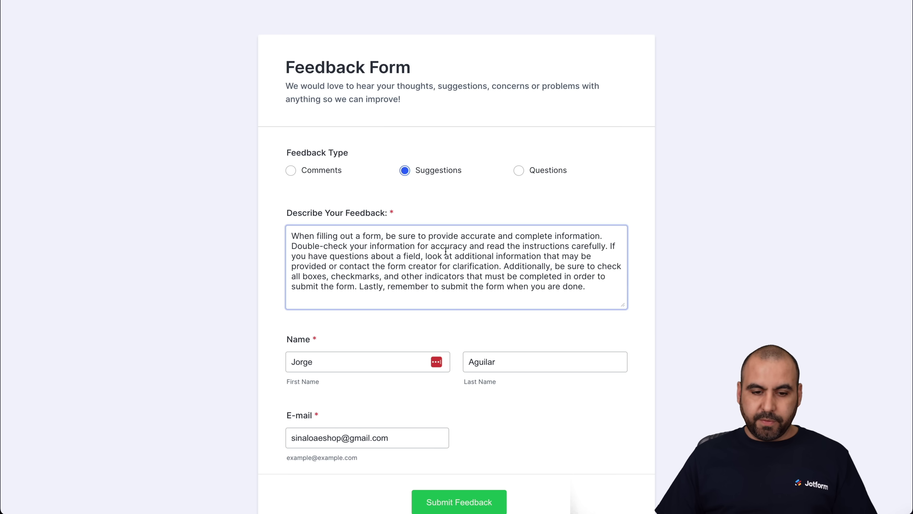
click(474, 278)
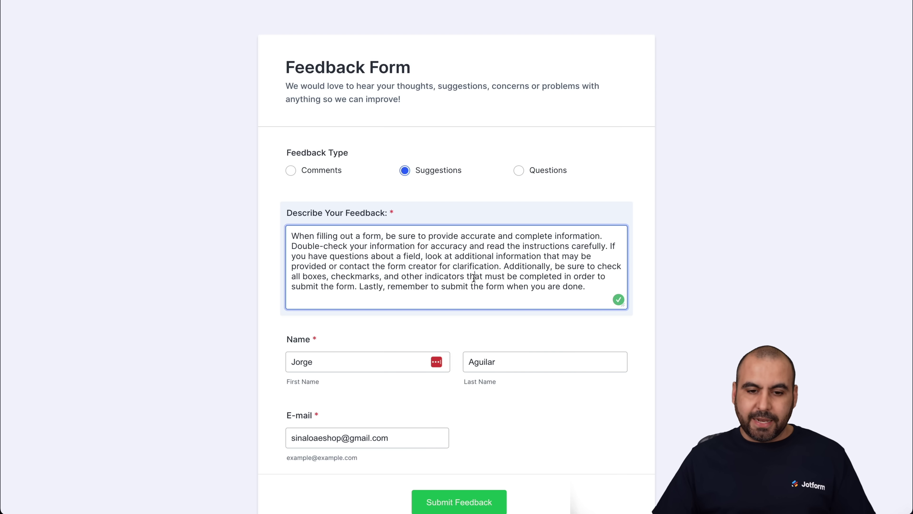
scroll(487, 281, down, 2)
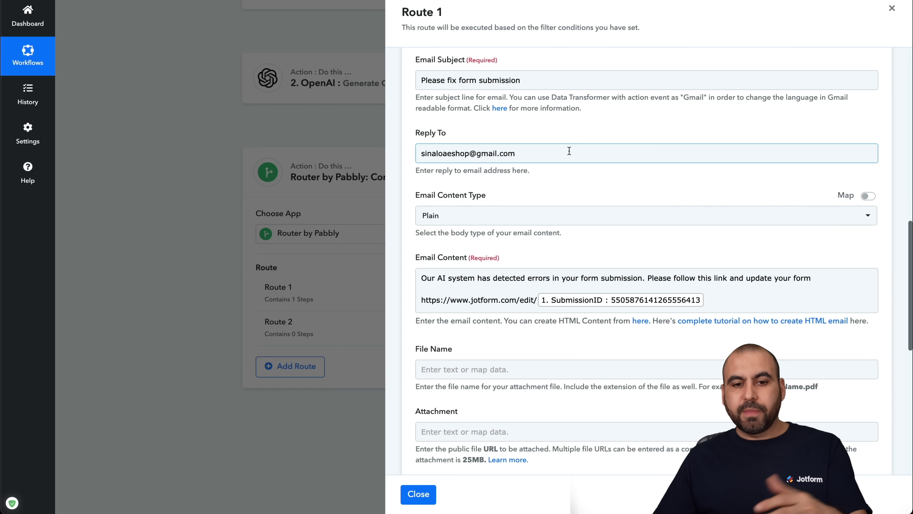
Step: Close the Route 1 panel, review the workflow, and return to the Feedback Form's Jotform Publish page
click(430, 495)
scroll(493, 407, up, 2)
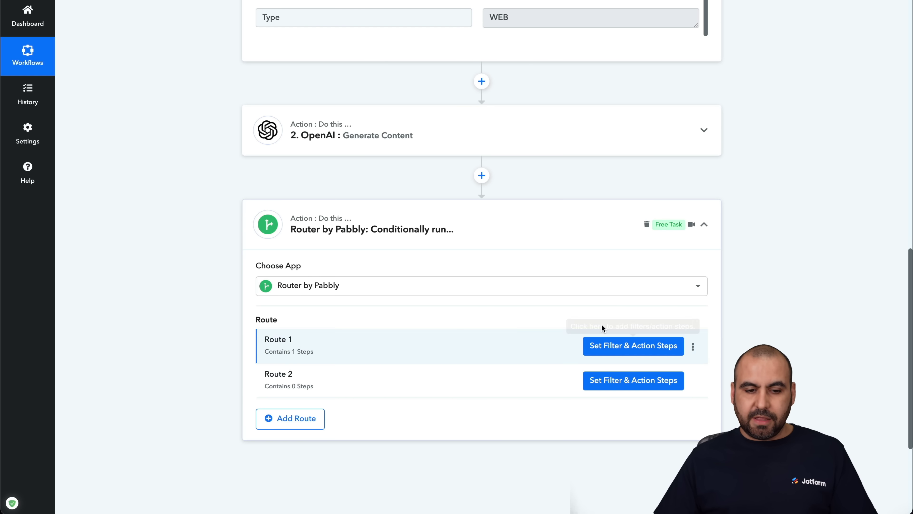
scroll(493, 322, up, 20)
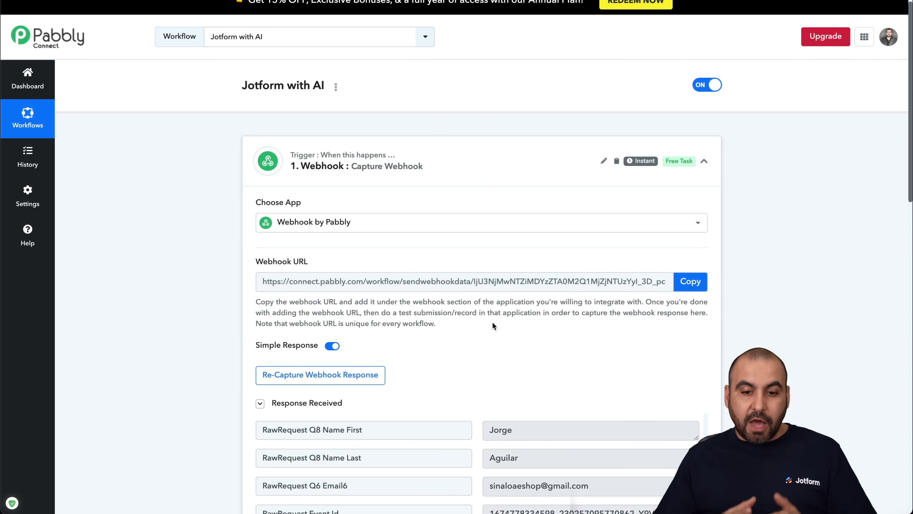
scroll(493, 325, down, 15)
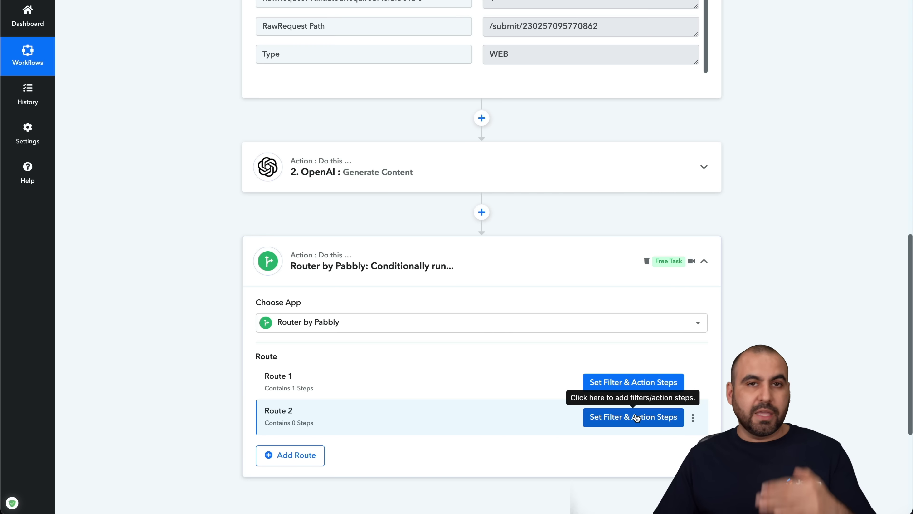
scroll(505, 354, up, 12)
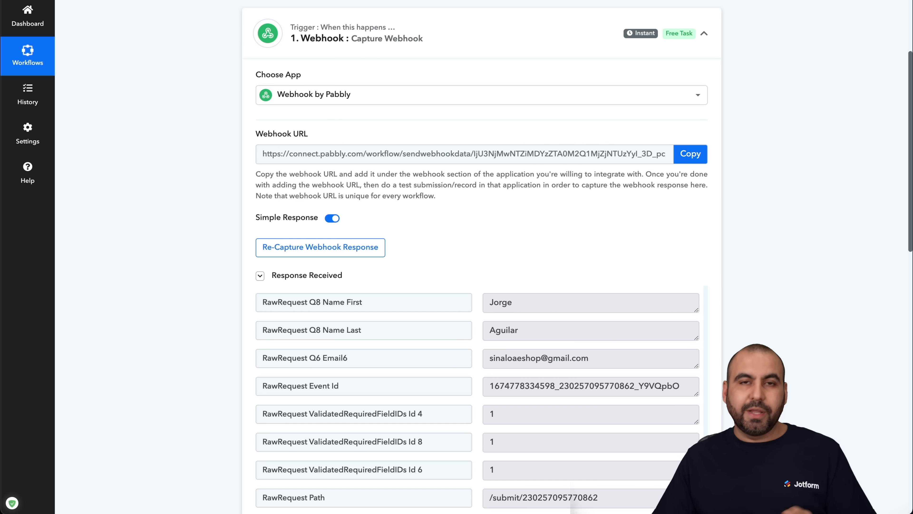
click(643, 0)
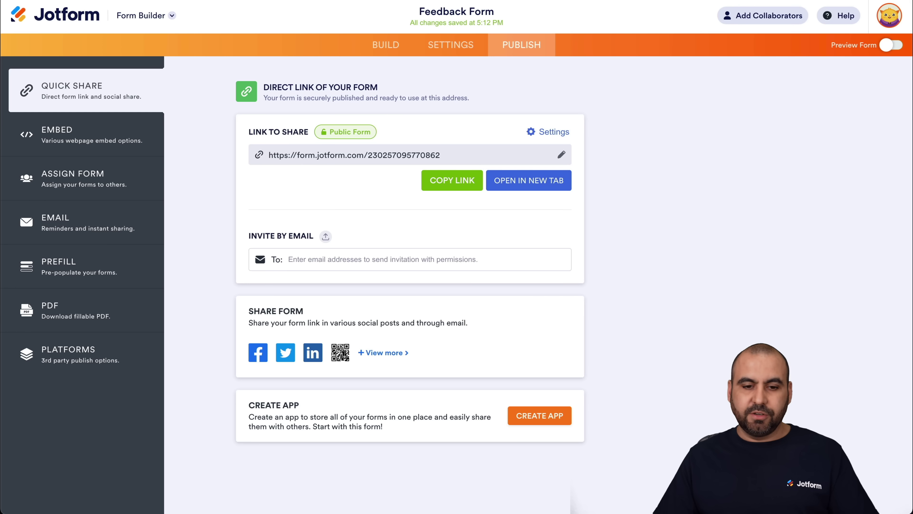
Step: Open the live Feedback Form in a new tab and choose Comments as the feedback type
click(510, 182)
click(336, 180)
click(383, 242)
scroll(482, 258, down, 2)
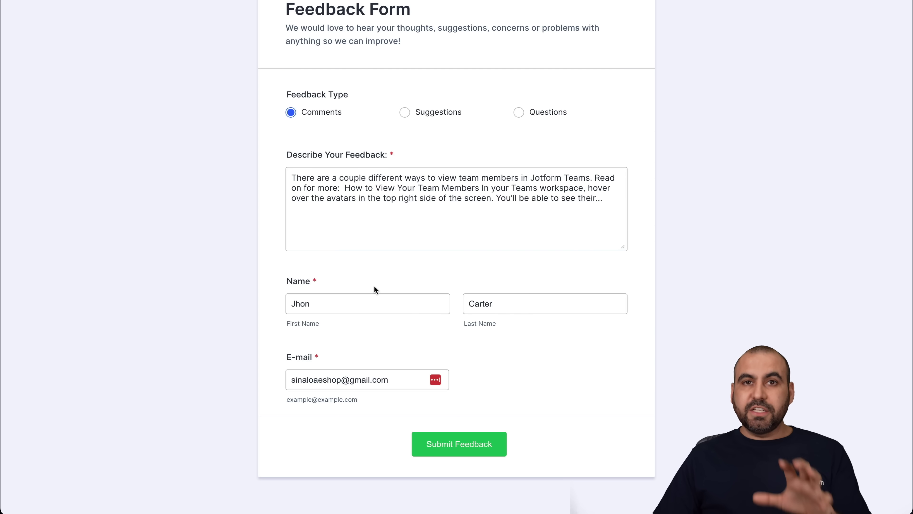
Step: Insert deliberate typos into the feedback text, submit it, and open the emailed edit link
click(410, 194)
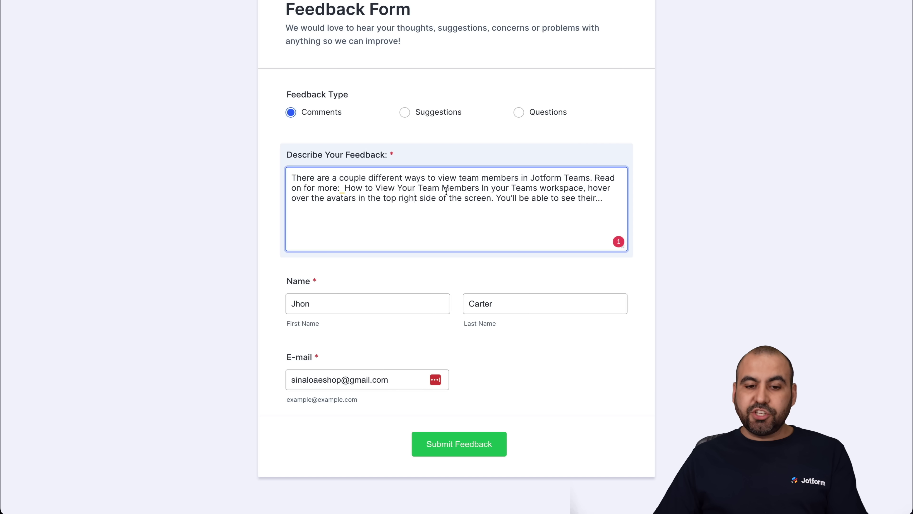
click(463, 189)
text(sdf)
click(352, 188)
text(d)
click(332, 178)
text(d)
click(551, 177)
text(d)
click(597, 198)
text(d)
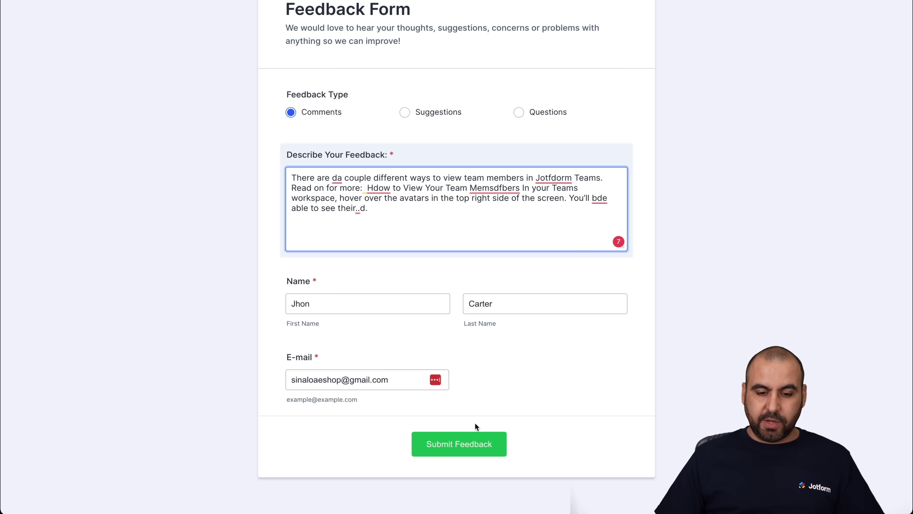
click(467, 441)
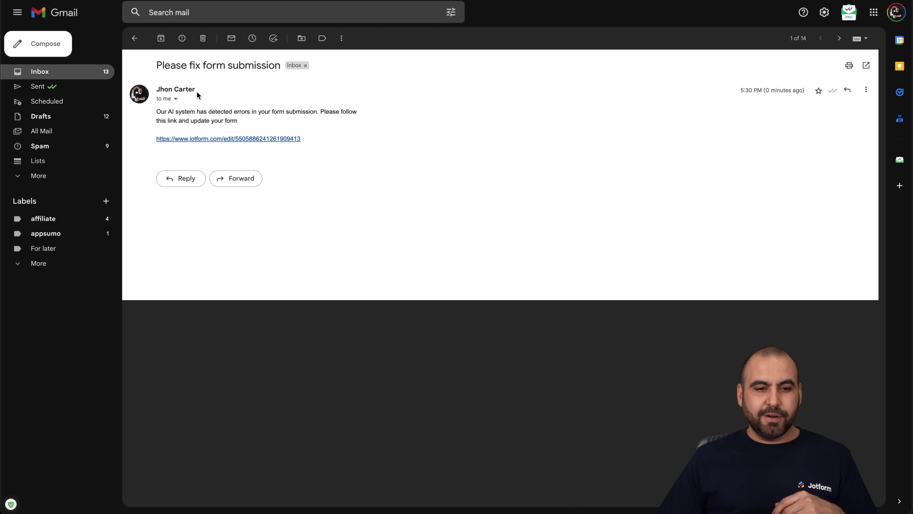
click(259, 139)
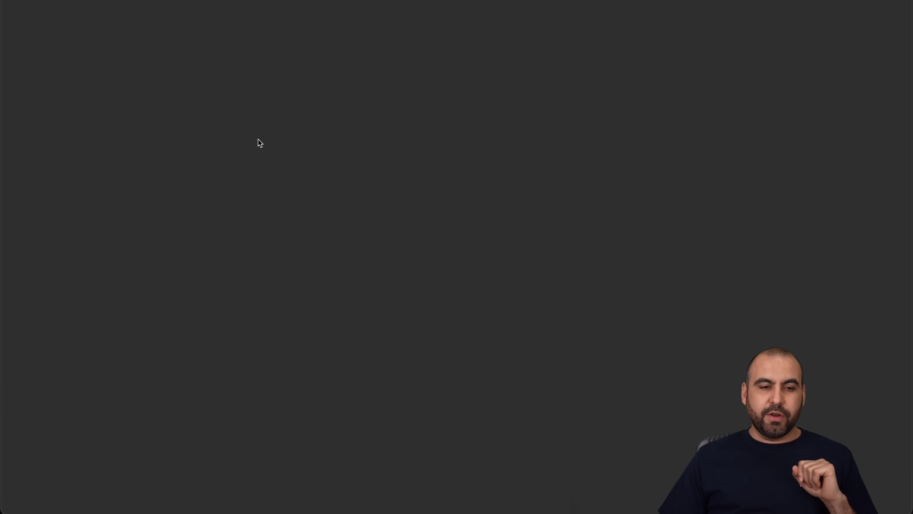
Step: Select the misspelled feedback text, request a Grammarly rewrite, then dismiss the suggestion
drag(440, 275, 290, 235)
click(378, 247)
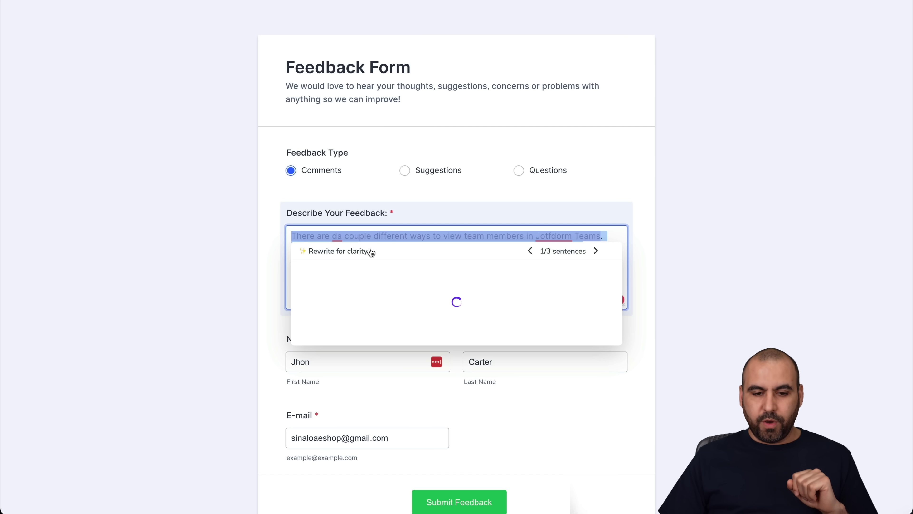
click(285, 222)
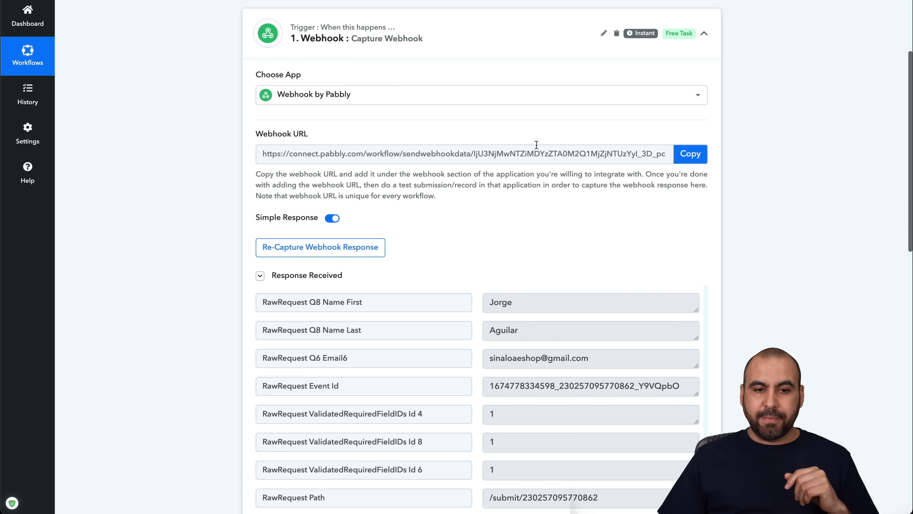
Step: Collapse the Webhook trigger and expand the OpenAI step's settings
scroll(528, 142, up, 3)
click(514, 140)
scroll(490, 256, down, 3)
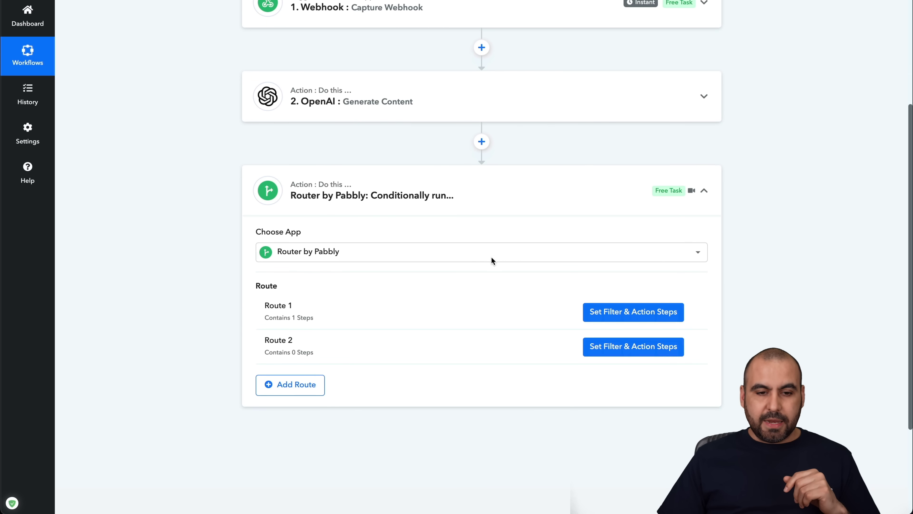
click(485, 98)
scroll(465, 262, down, 4)
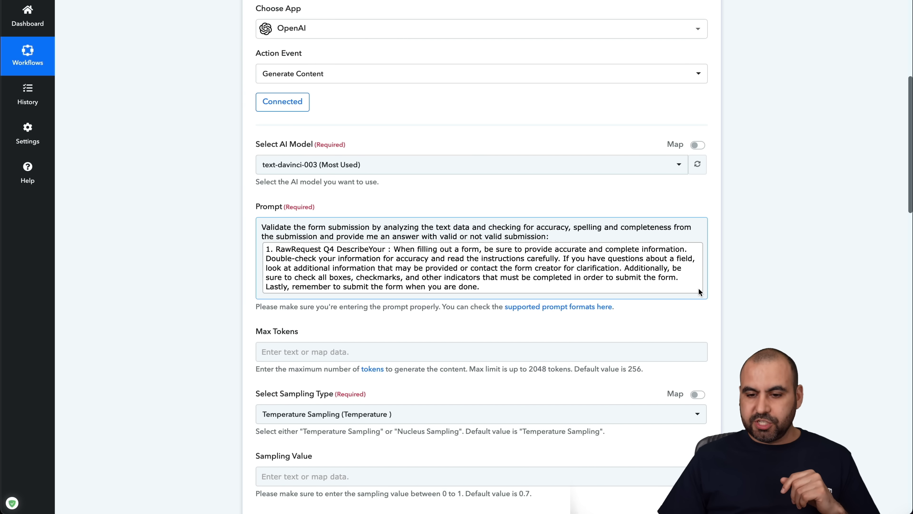
scroll(747, 253, down, 1)
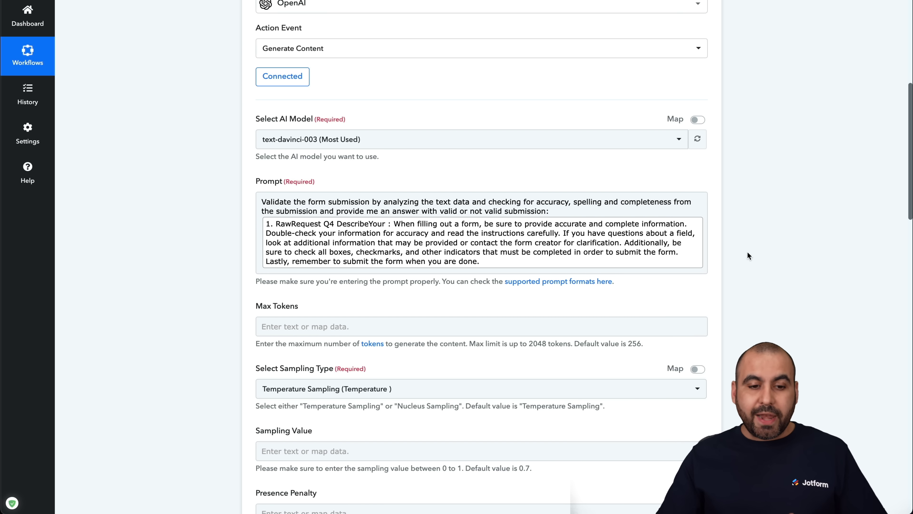
Step: Insert Q8 Name First, Q8 Name Last and Q6 Email6 from the webhook into the prompt
click(703, 264)
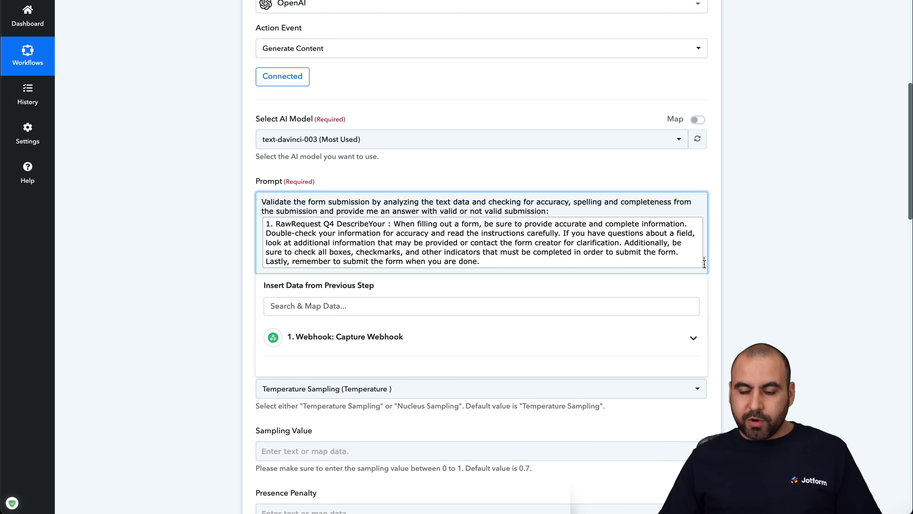
click(445, 336)
scroll(429, 446, down, 1)
scroll(429, 446, down, 3)
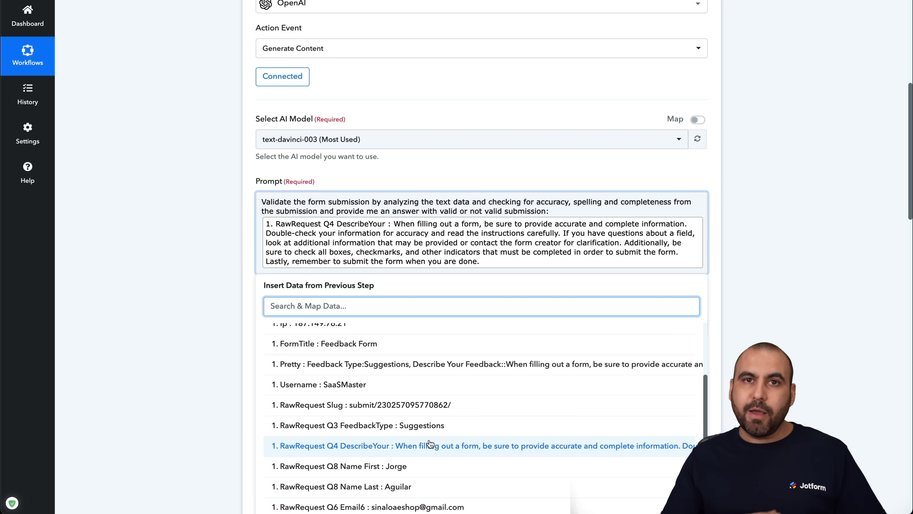
click(435, 476)
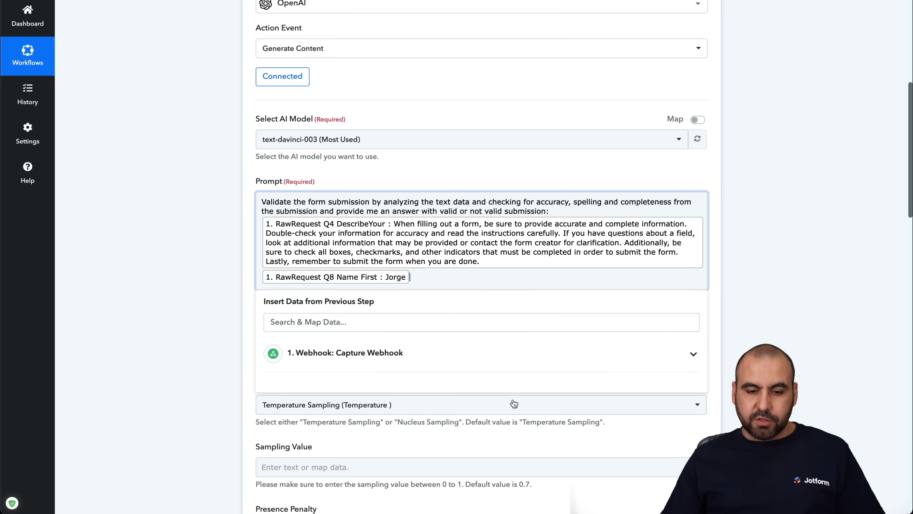
click(479, 355)
scroll(471, 391, down, 3)
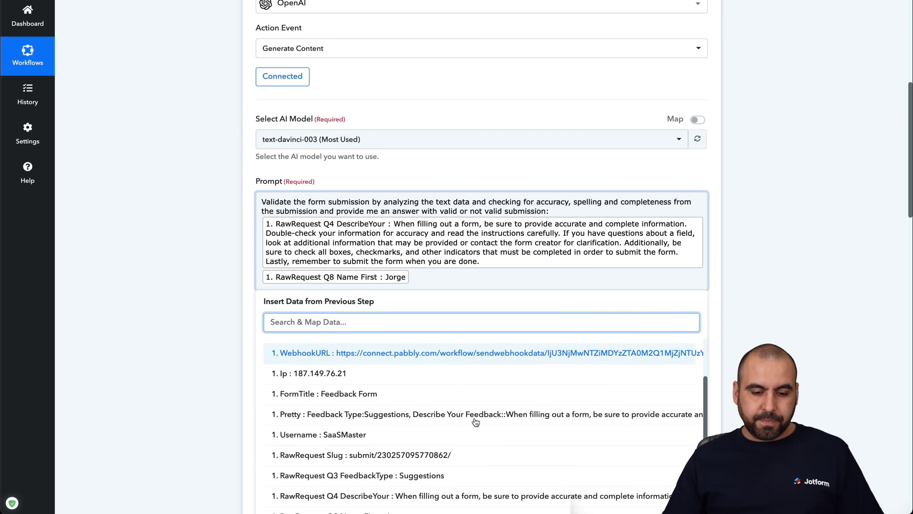
scroll(425, 492, down, 2)
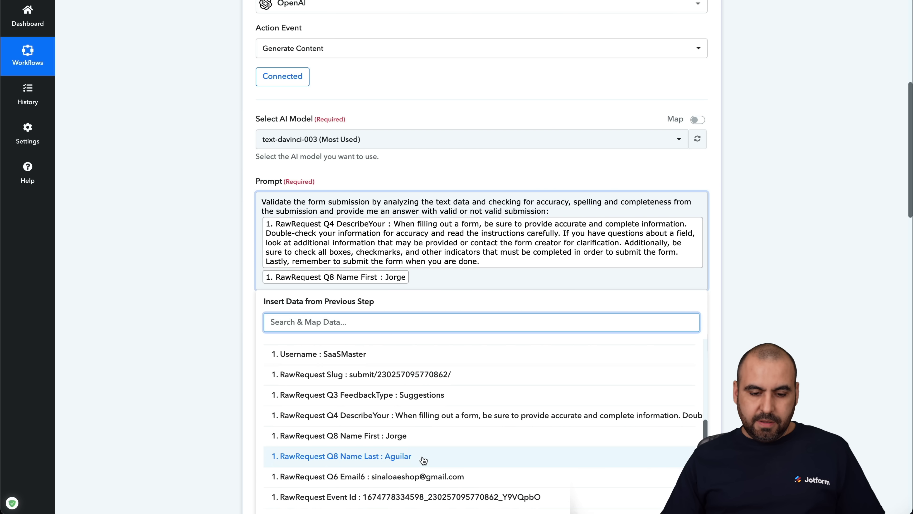
click(423, 458)
click(481, 366)
scroll(482, 366, down, 3)
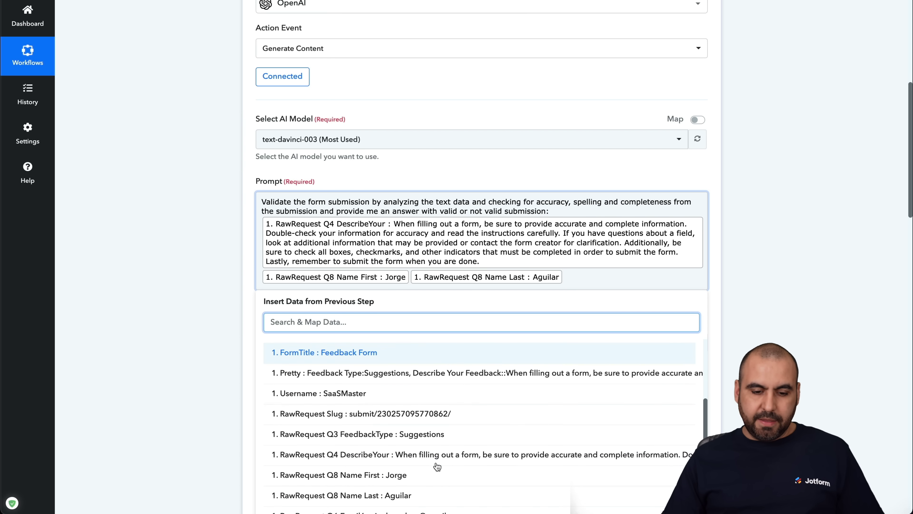
click(432, 503)
click(745, 312)
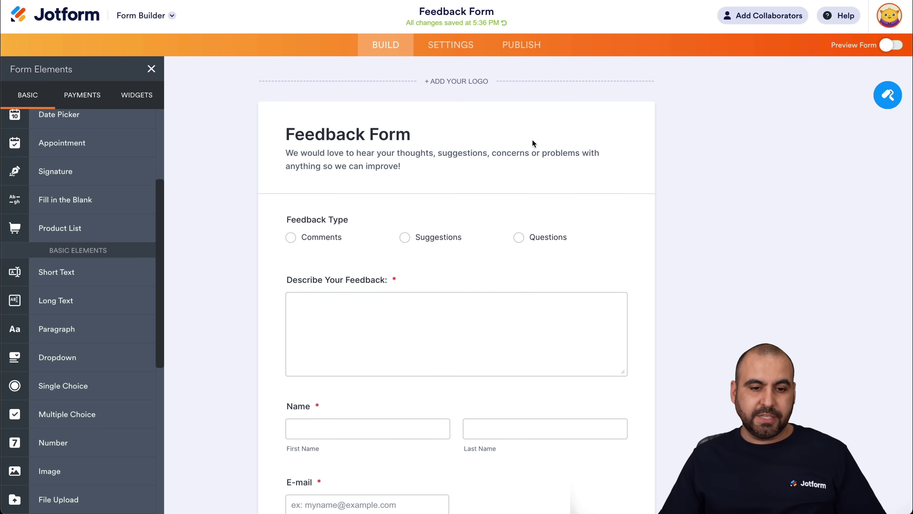
Step: Select the prompt's first two lines, then place the cursor right after 'submission:'
scroll(471, 253, down, 3)
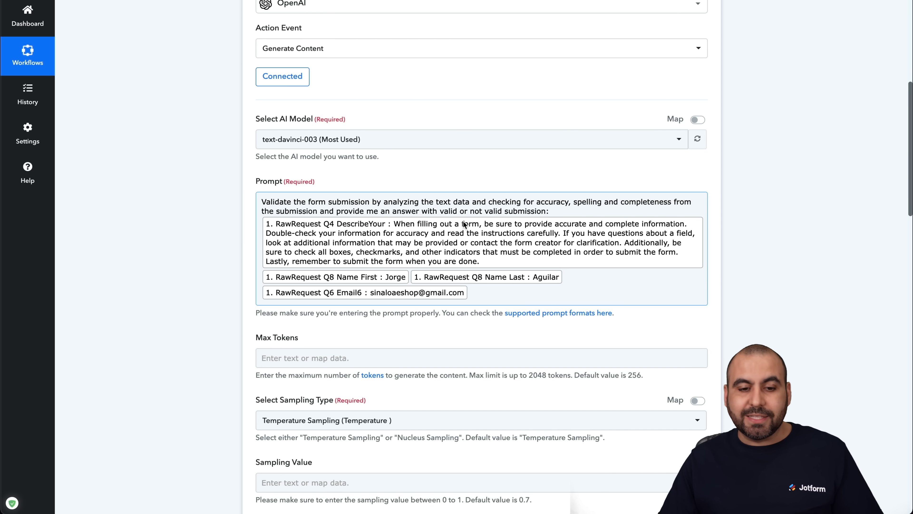
click(262, 199)
drag(262, 198, 550, 212)
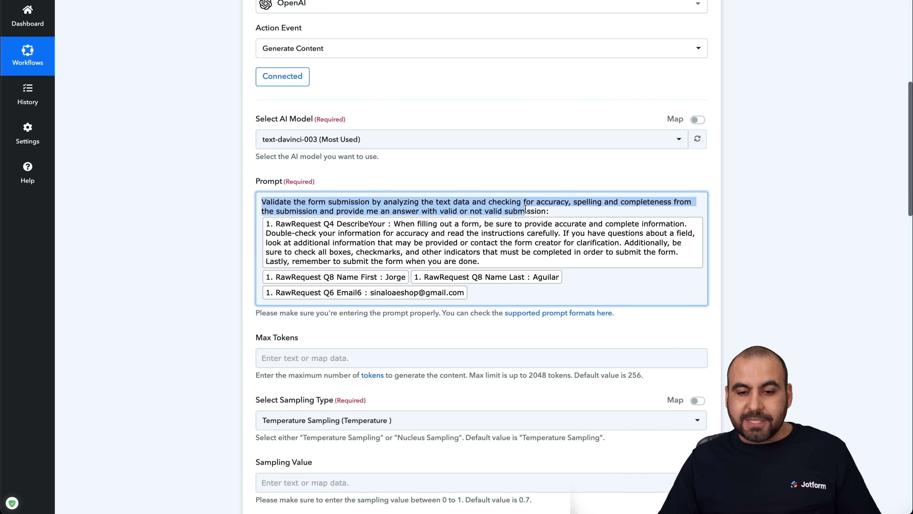
click(573, 269)
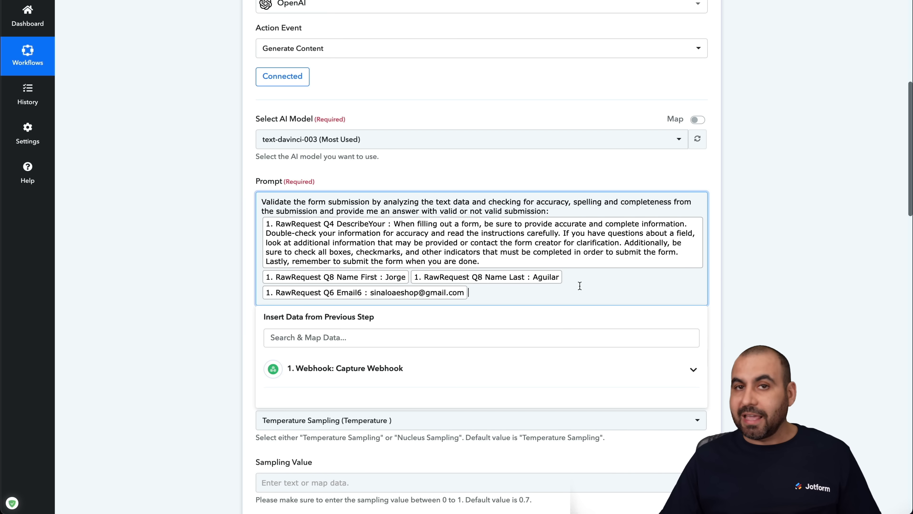